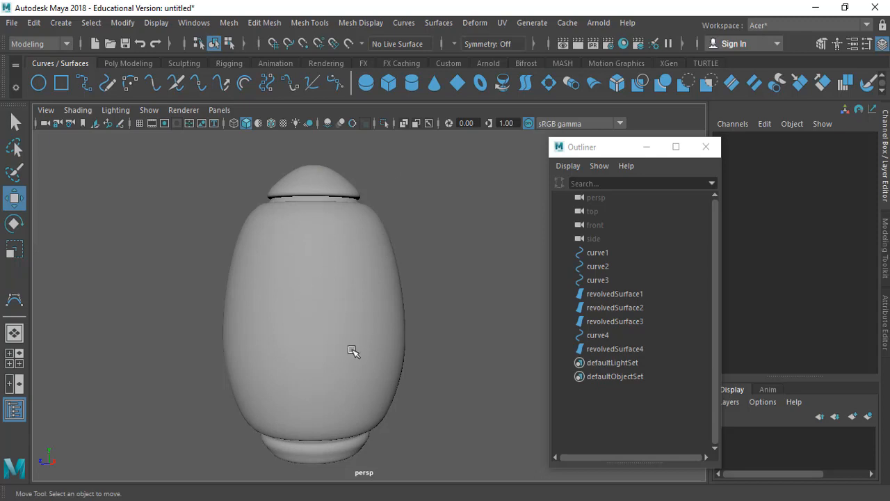
Step: Display the model in wireframe and group curve1, curve2, curve3 and curve4 together
left_click_drag(353, 354, 372, 315, "alt")
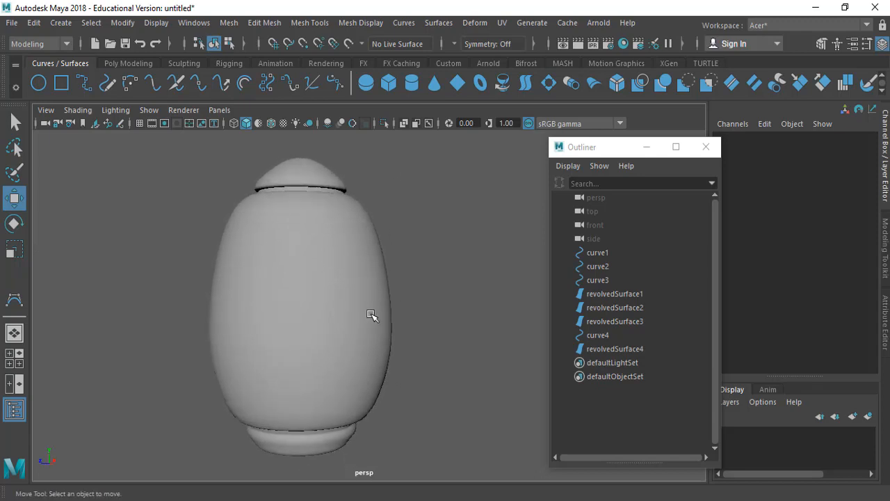
left_click_drag(601, 149, 509, 149)
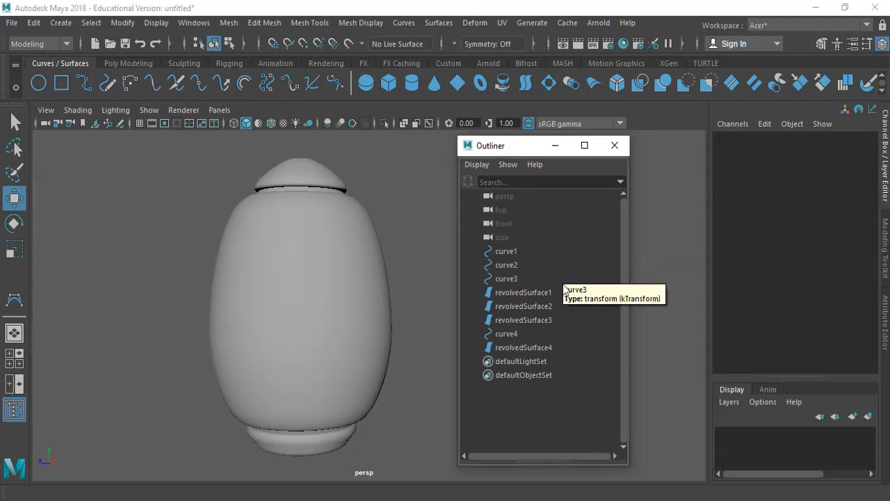
left_click(515, 251)
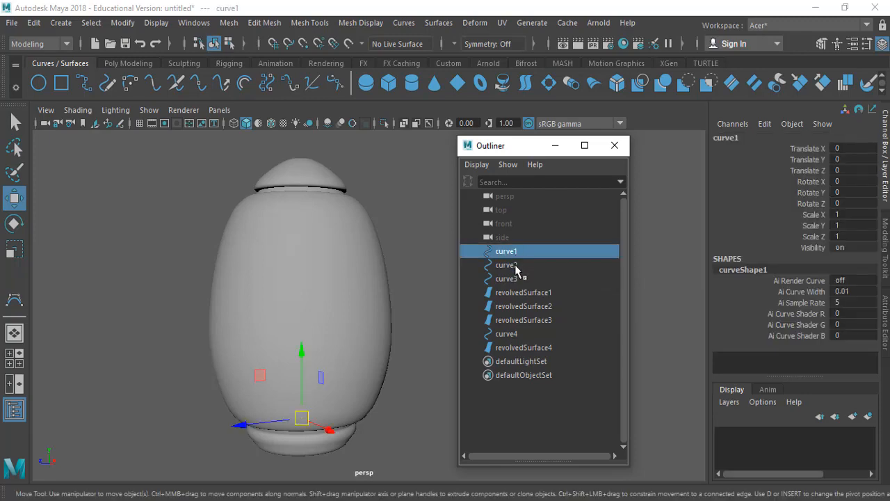
left_click(514, 265, "shift")
left_click(516, 278, "shift")
left_click(515, 334, "ctrl")
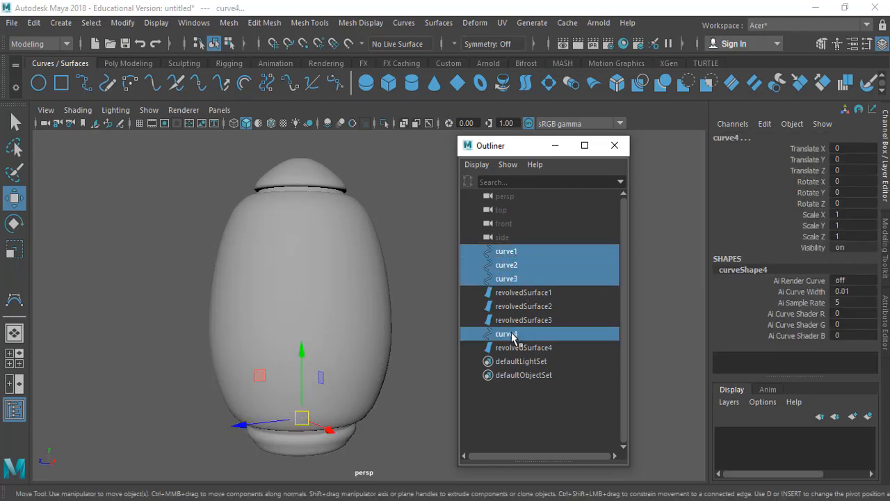
key("4")
left_click_drag(397, 342, 378, 350, "alt")
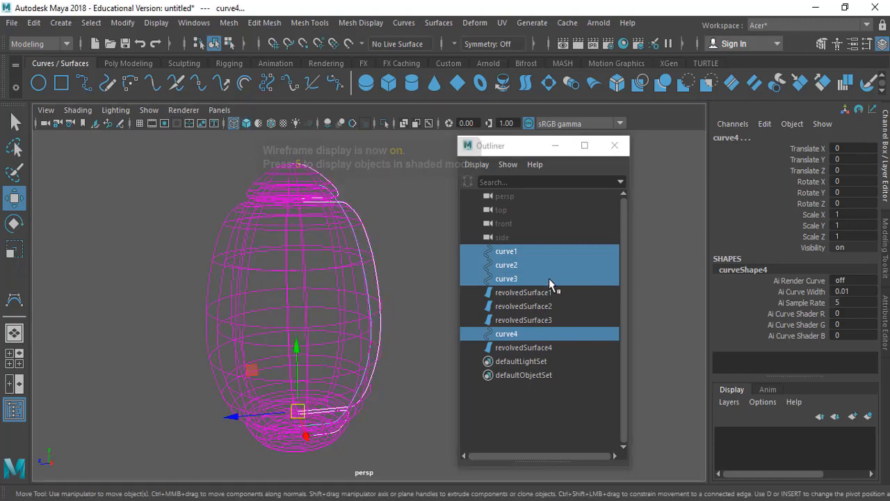
left_click(35, 23)
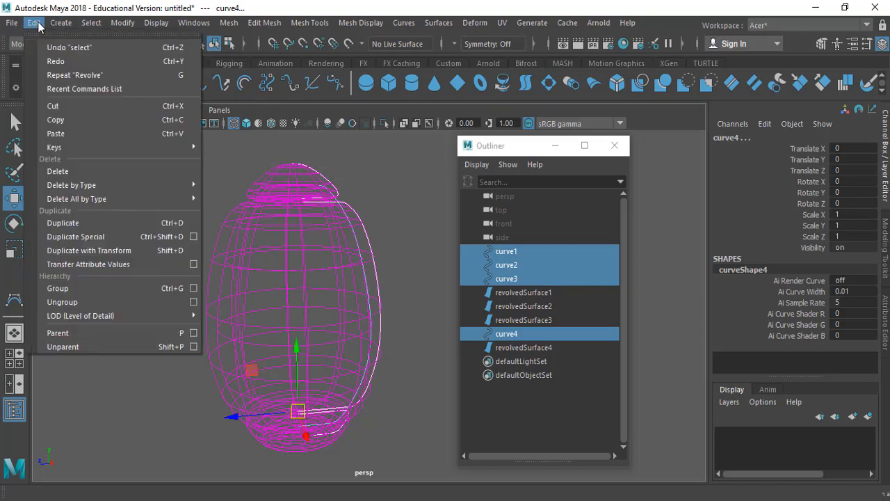
left_click(177, 289)
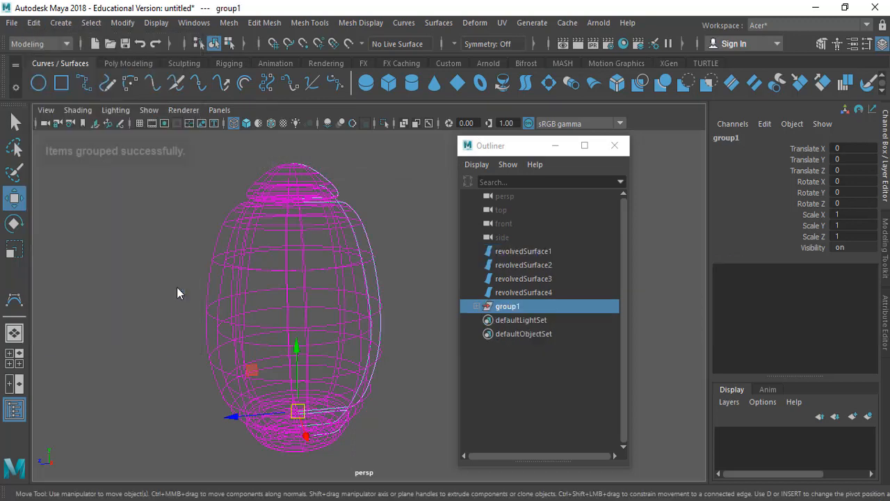
Step: Rename the new group of profile curves as CURVES
double_click(511, 309)
type("CURVE")
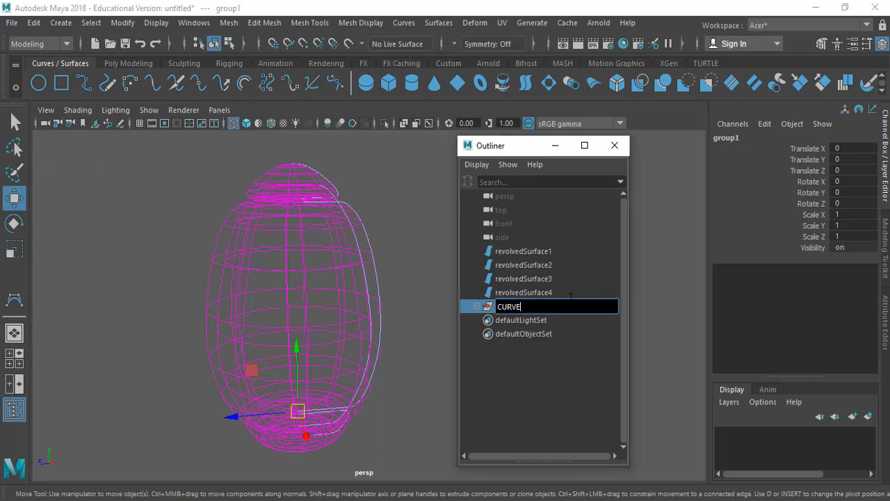
type("S")
key("Return")
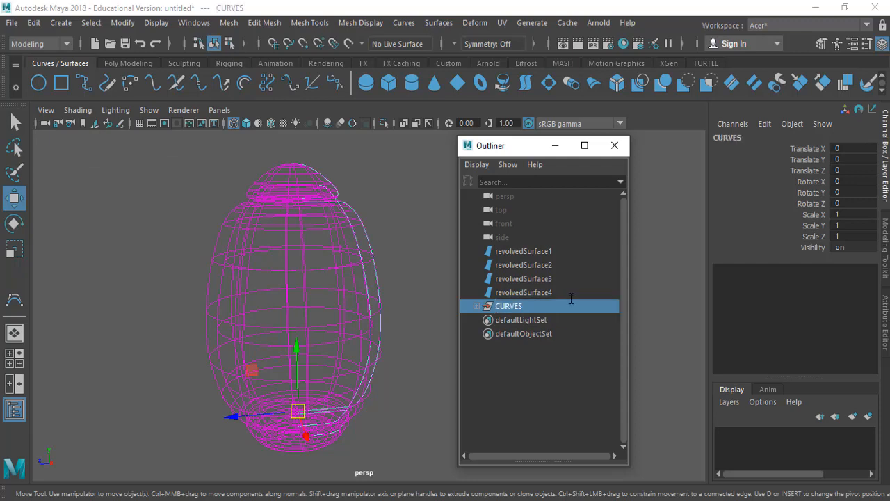
Step: Expand the CURVES group and rename curve1 as curve1_BODY_MID
left_click(477, 307)
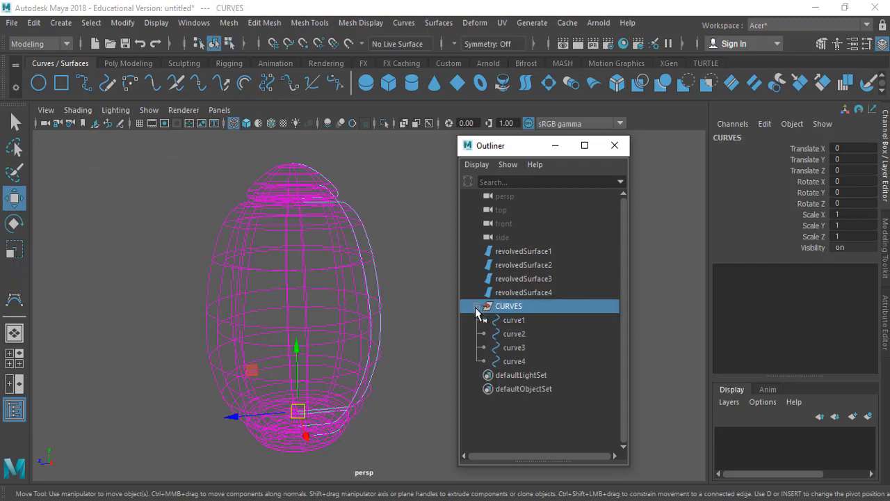
left_click(523, 321)
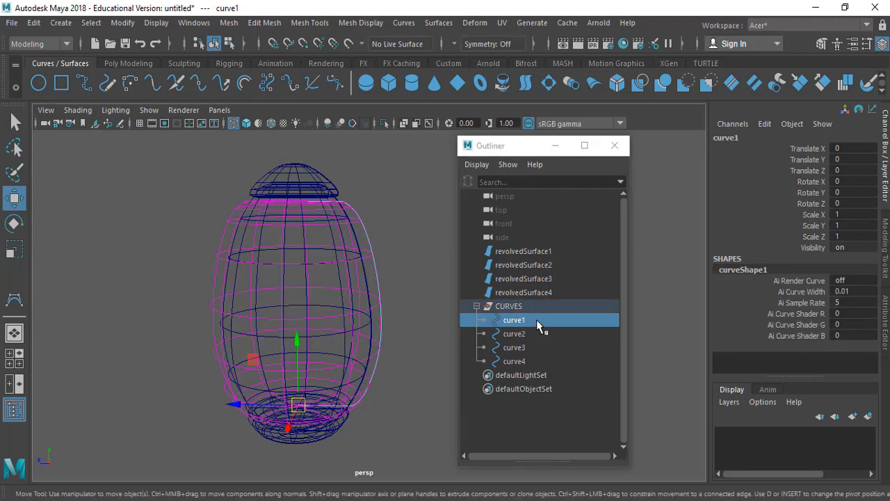
double_click(536, 319)
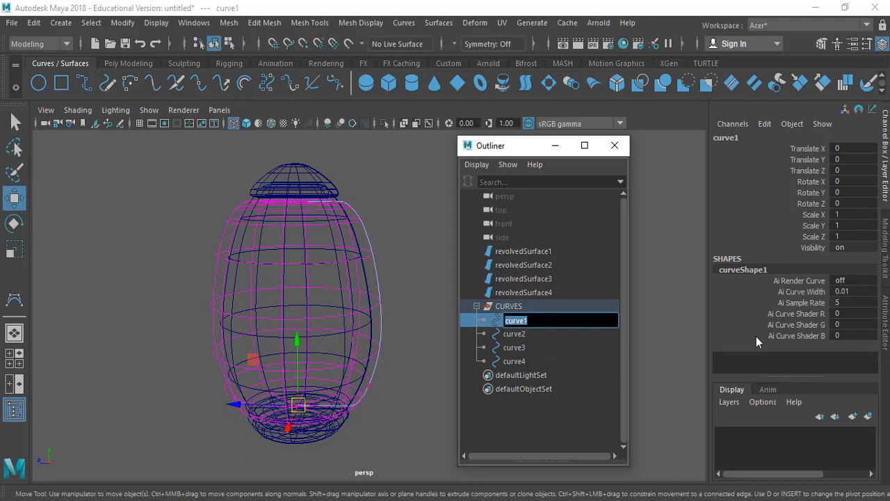
key("Right")
type("D")
key("Return")
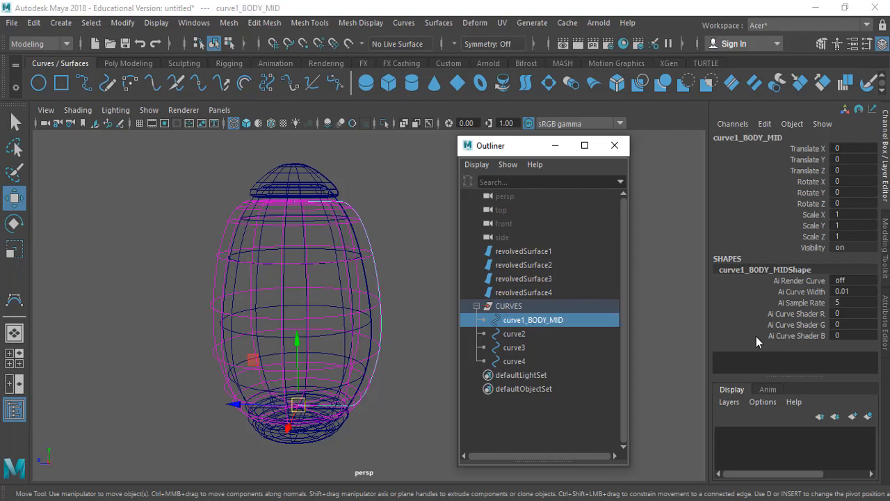
Step: Rename curve2, the profile of the jar's base, as curve2_BODY_BTM
left_click(538, 330)
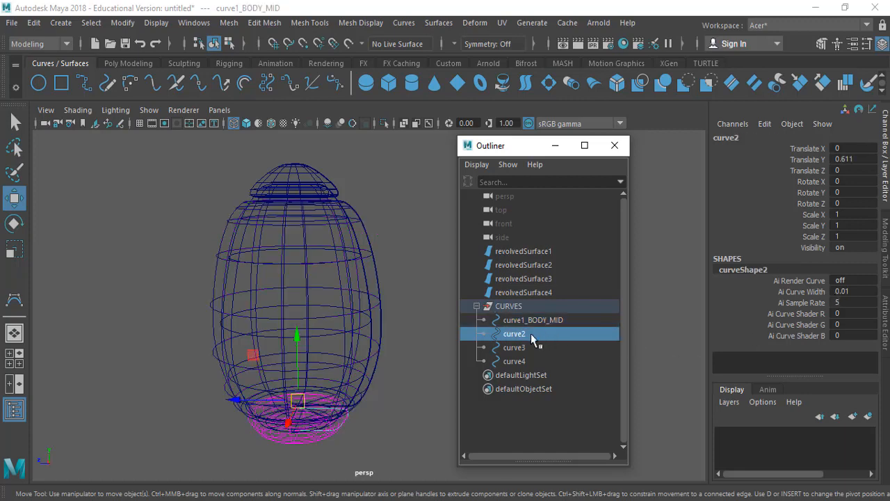
double_click(531, 333)
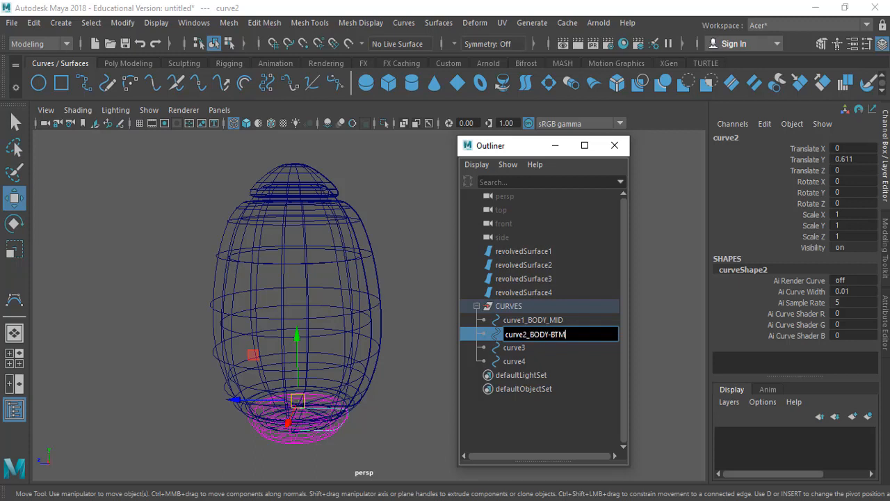
type("_BODY-BTM")
key("Return")
Step: Rename curve3, the profile of the jar's lid, as curve3_BODY_TOP
left_click(560, 349)
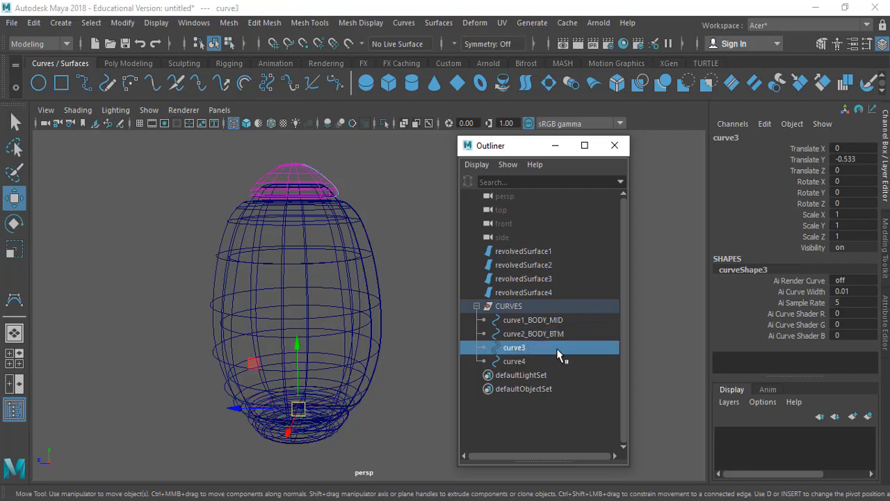
double_click(561, 349)
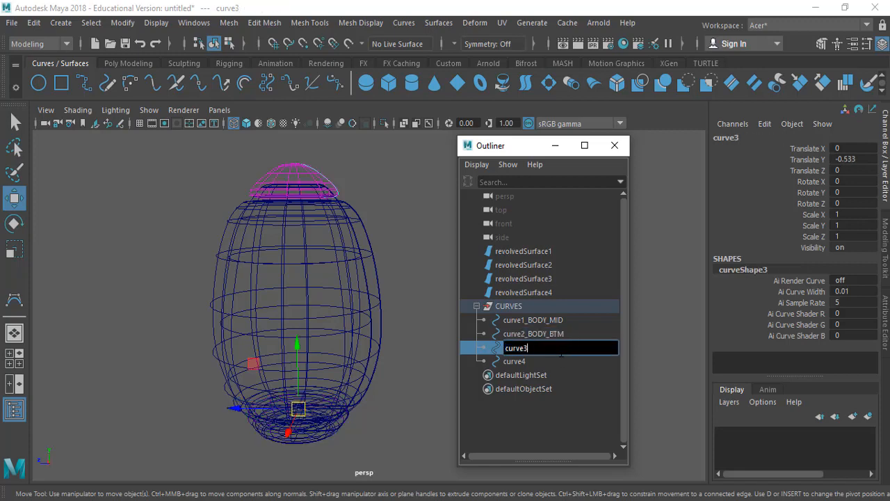
type("_BODY_TOP")
key("Return")
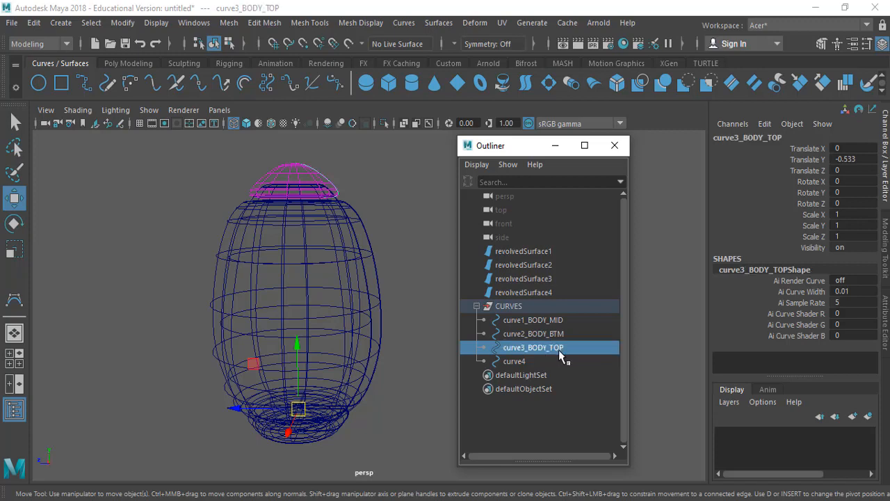
Step: Rename curve4, the inner body profile, as curve4_BODY_INS and clear the selection
left_click(550, 361)
double_click(550, 359)
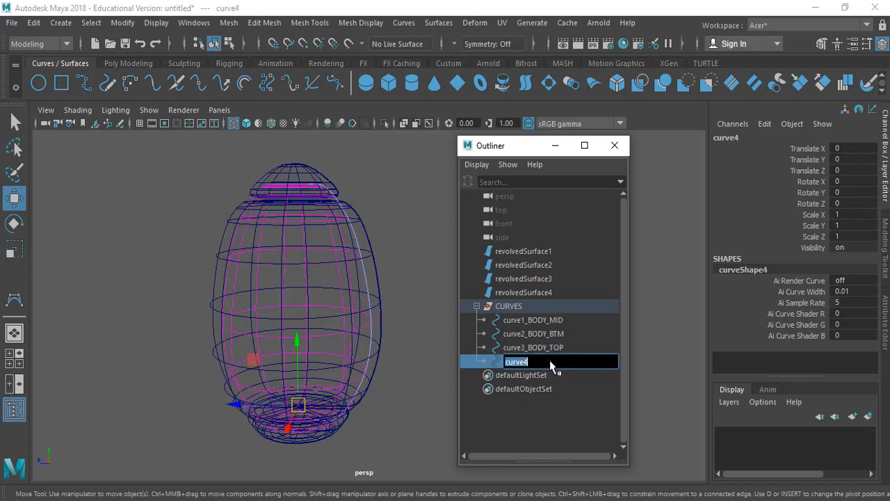
key("End")
key("Return")
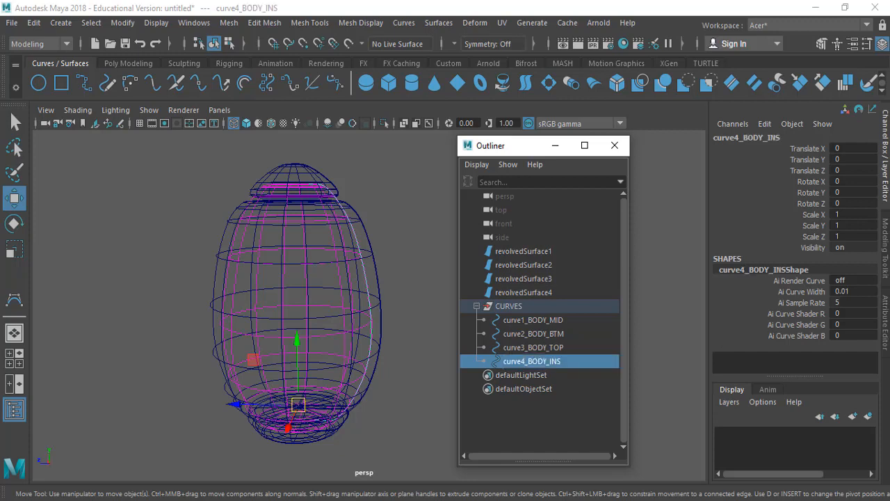
left_click(382, 187)
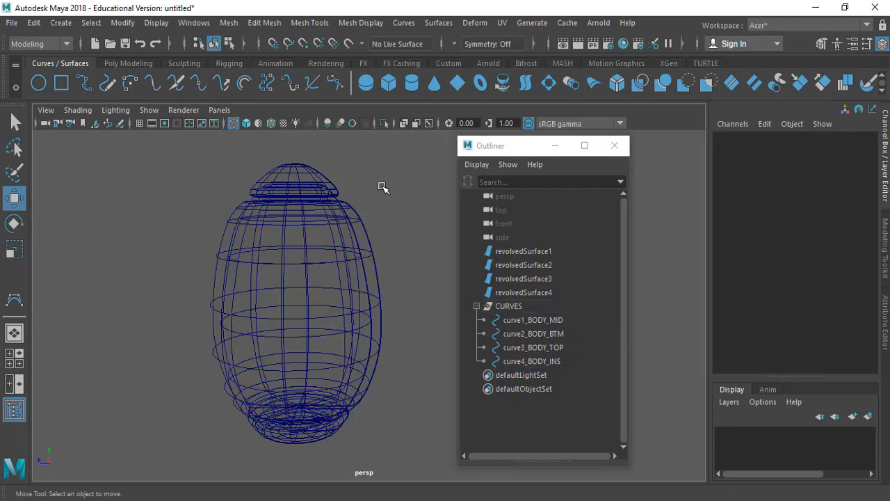
Step: Group revolvedSurface1 through revolvedSurface4 and name the group NURBS
left_click(539, 251)
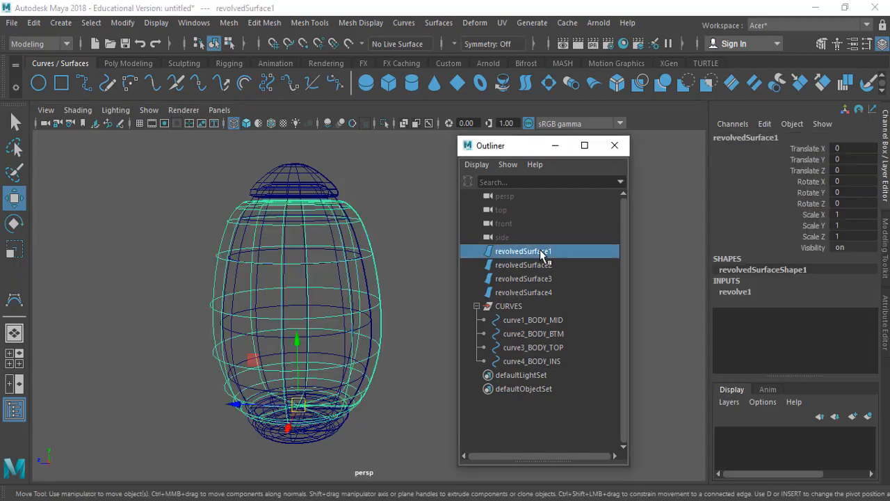
left_click(532, 291, "shift")
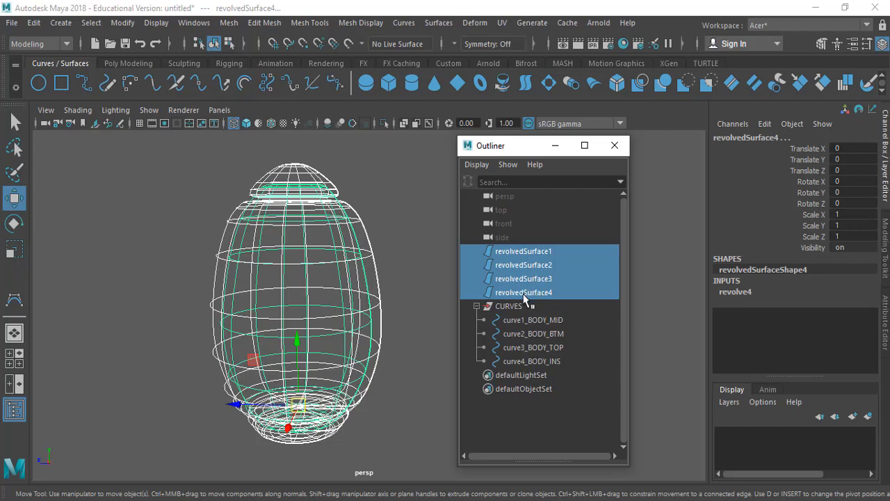
key("ctrl+g")
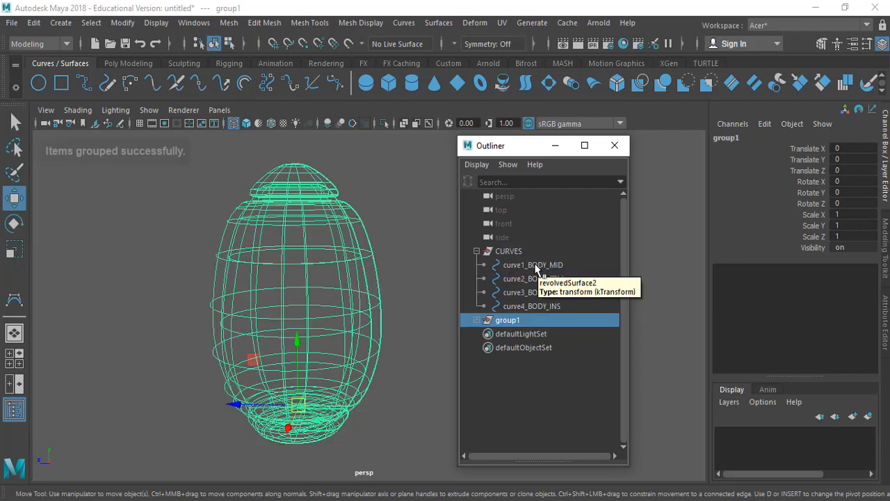
double_click(504, 321)
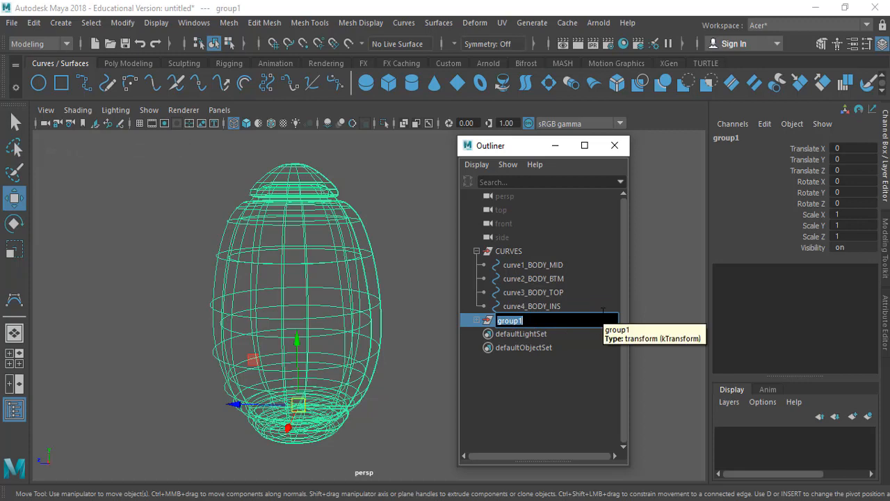
type("NURBS")
key("Return")
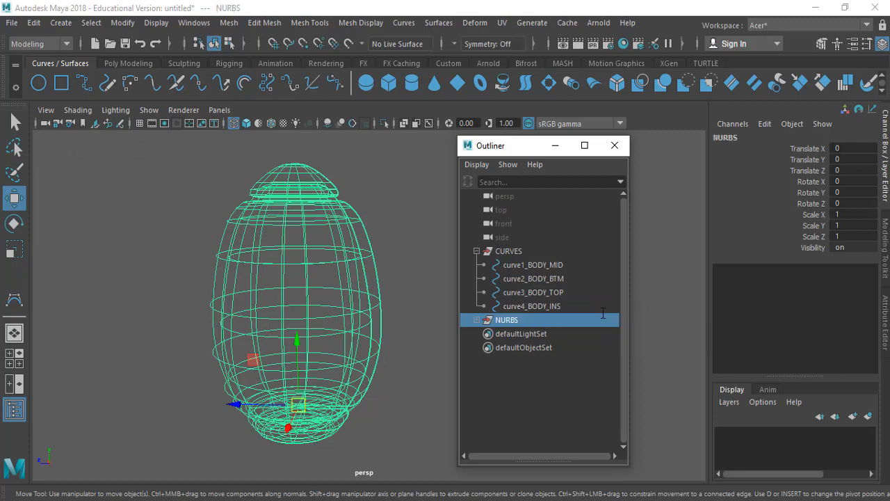
Step: Expand the NURBS group and rename revolvedSurface1 as revolvedSurface1_BODY_MID, reusing the suffix from curve1_BODY_MID
left_click(476, 320)
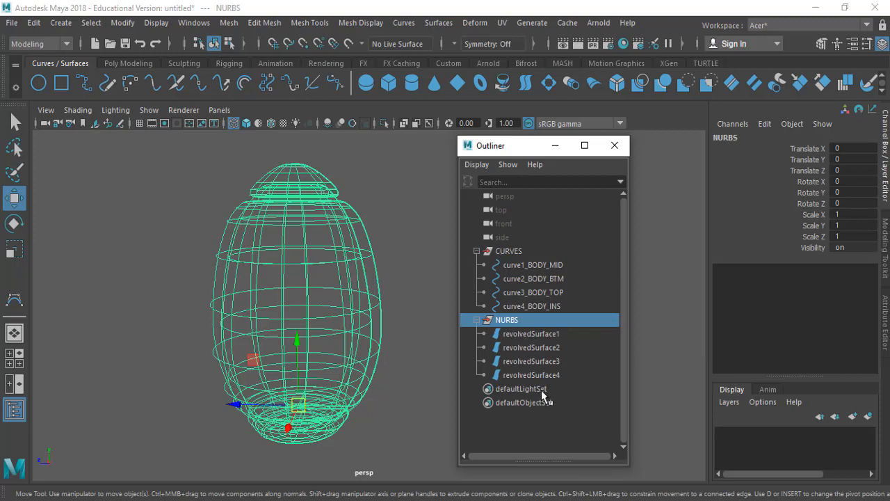
left_click(560, 334)
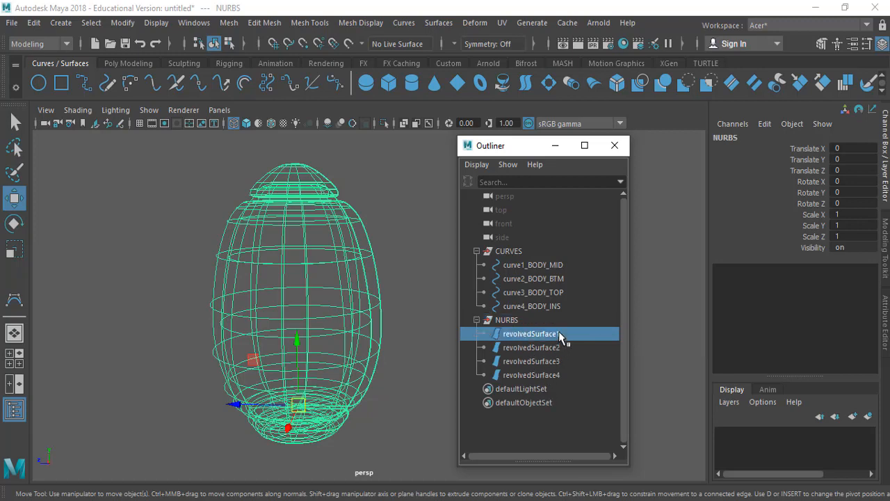
double_click(556, 267)
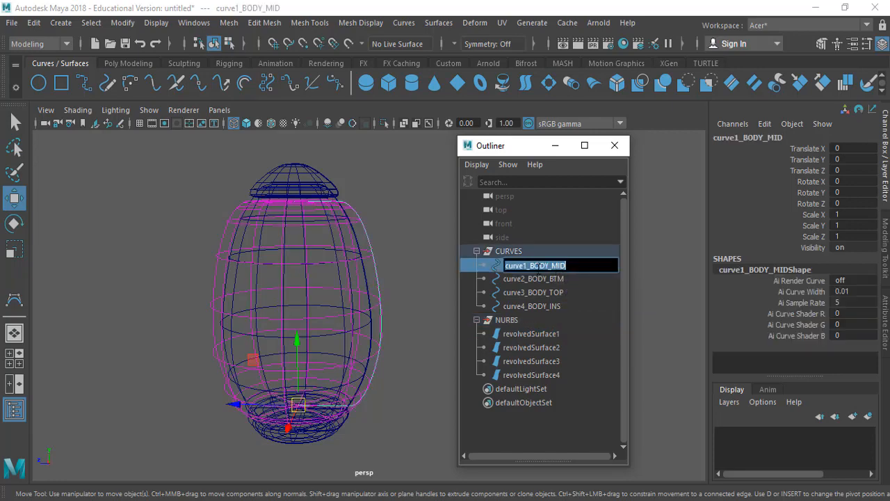
left_click_drag(527, 265, 540, 266)
double_click(558, 335)
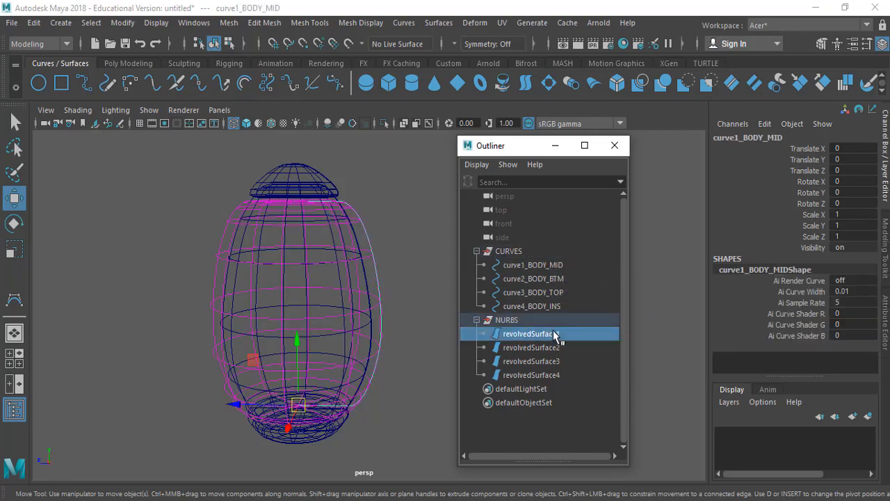
key("End")
type("_BODY_MID")
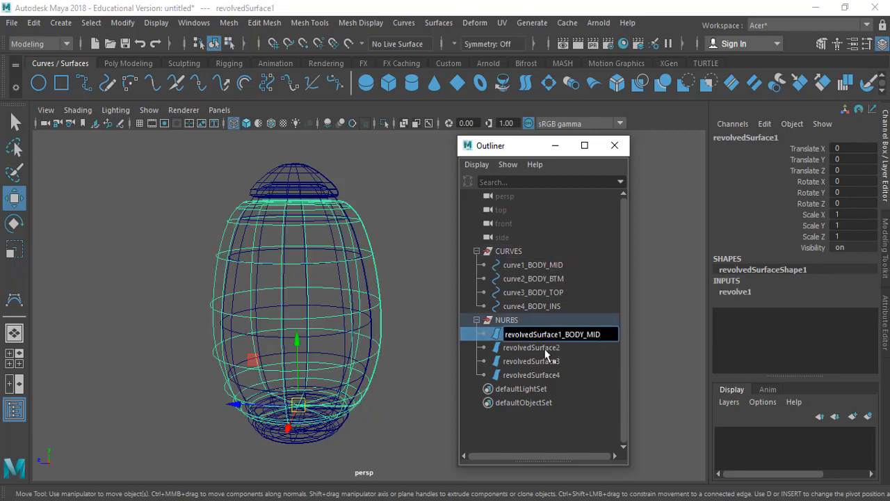
left_click(545, 349)
Step: Copy the _BODY_BTM suffix from the second curve's name and rename revolvedSurface2 as revolvedSurface2_BODY_BTM
left_click(550, 279)
double_click(549, 280)
left_click(537, 279)
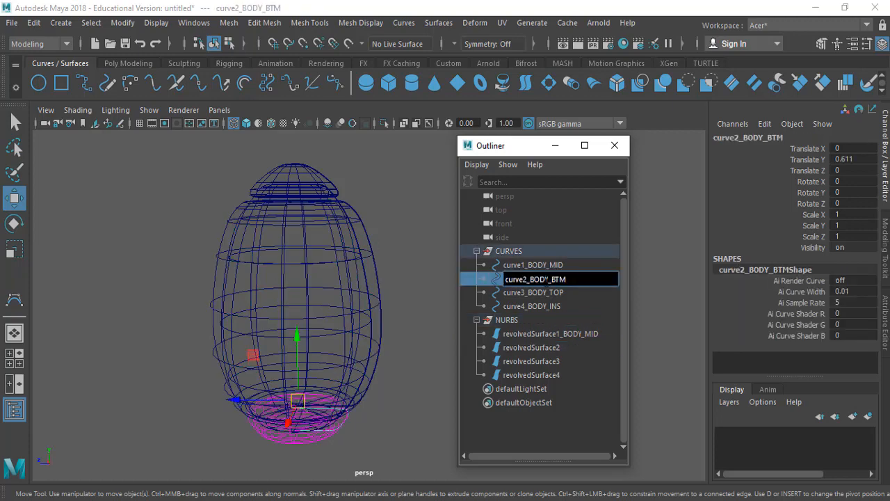
left_click_drag(530, 279, 572, 281)
key("ctrl+c")
double_click(560, 347)
left_click(562, 348)
key("ctrl+v")
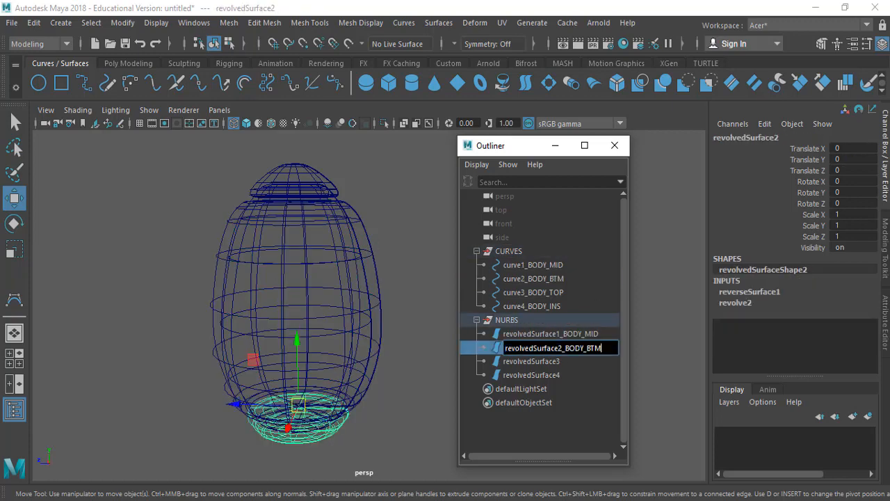
Step: Copy the _BODY_TOP suffix from the third curve's name and rename revolvedSurface3 as revolvedSurface3_BODY_TOP
left_click(541, 292)
double_click(541, 293)
left_click_drag(528, 293, 577, 301)
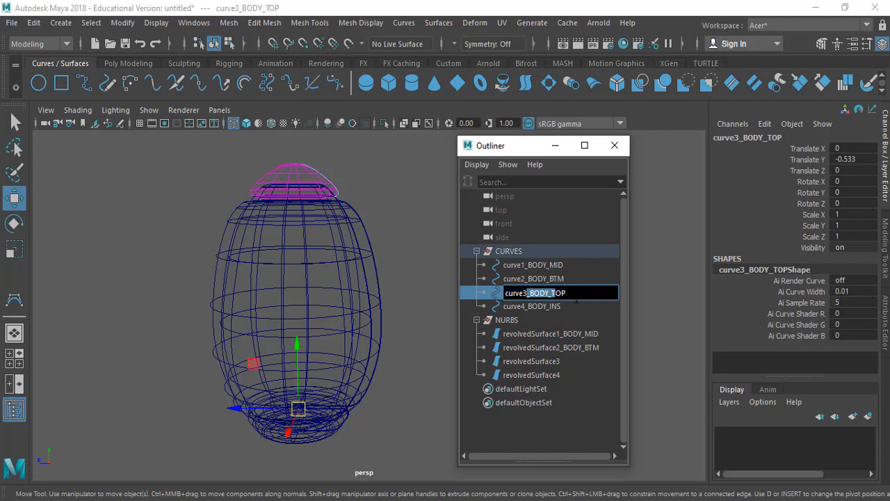
double_click(555, 362)
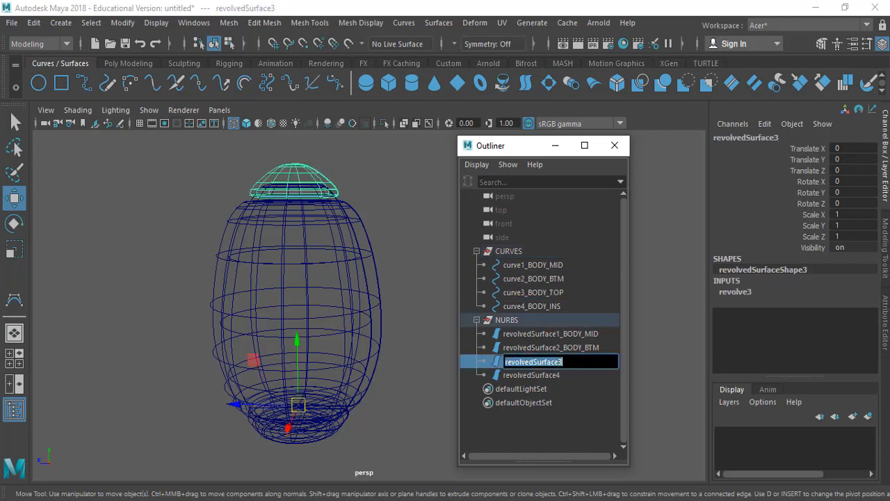
left_click(562, 362)
key("ctrl+v")
Step: Rename revolvedSurface4 as revolvedSurface4_BODY_INS, reusing the suffix from the fourth curve's name, and clear the selection
left_click(535, 375)
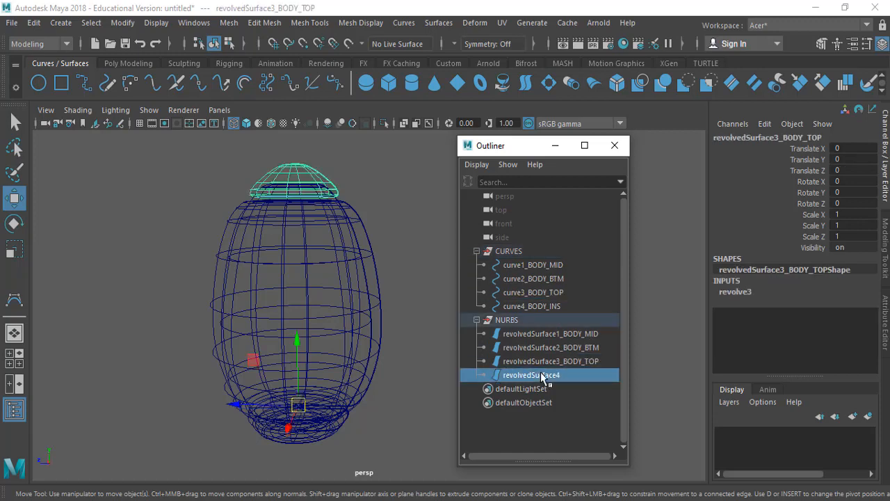
double_click(549, 306)
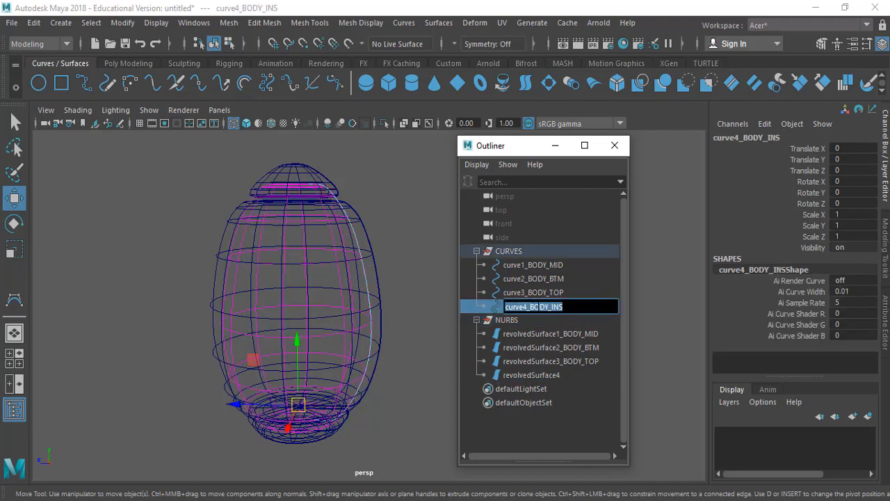
left_click_drag(528, 307, 619, 310)
left_click(561, 375)
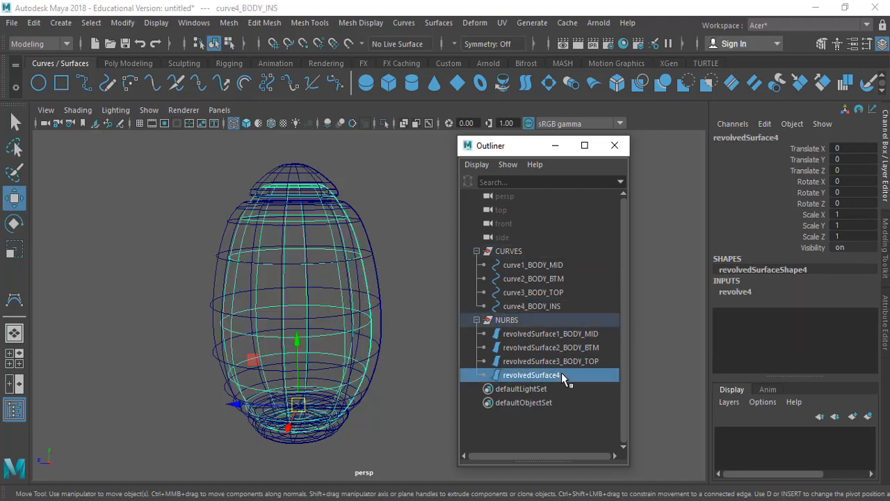
double_click(561, 375)
left_click(562, 375)
key("ctrl+v")
left_click(567, 334)
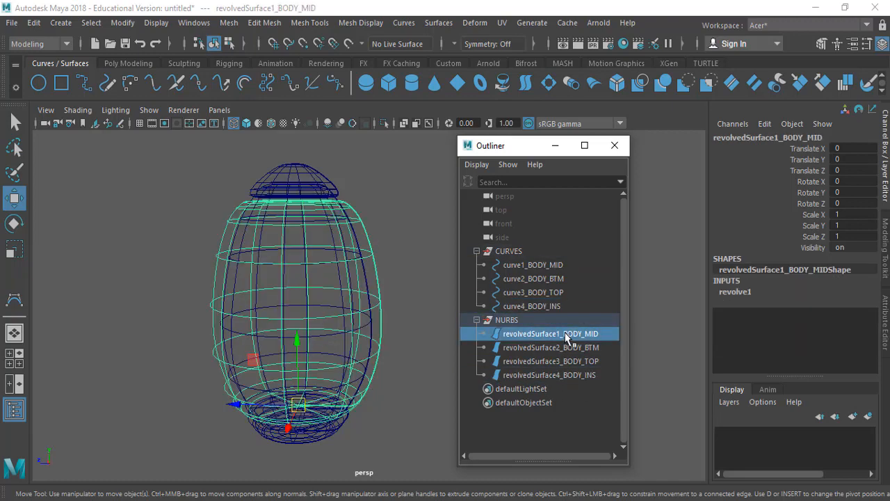
left_click(415, 194)
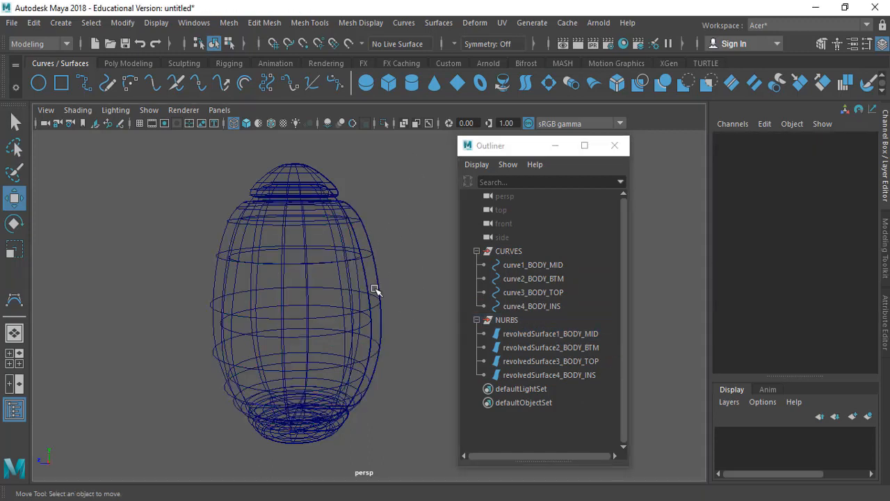
Step: Switch the perspective view to shaded display and show side and perspective views next to each other, unobstructed by the Outliner
key("5")
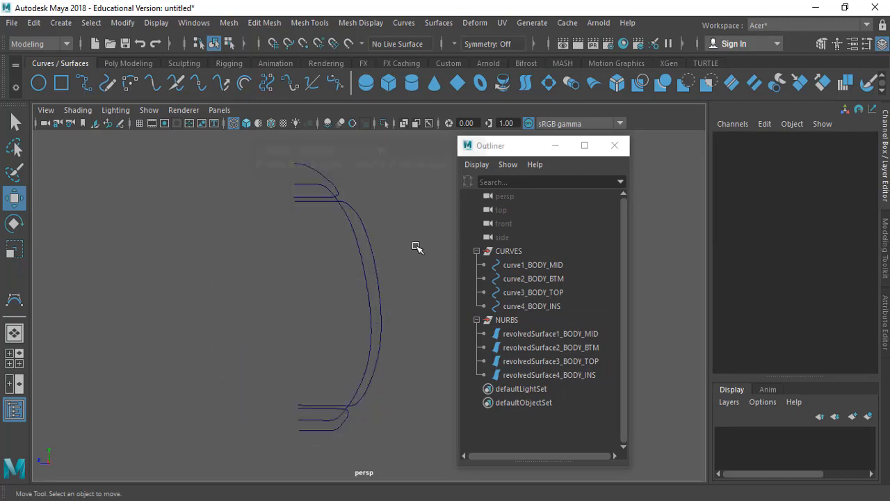
key("space")
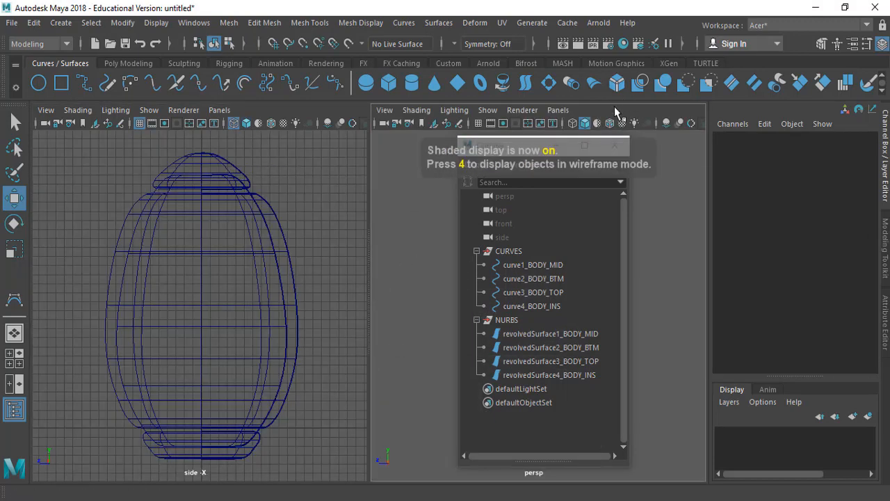
mouse_move(501, 153)
left_mouse_down()
mouse_move(380, 152)
mouse_move(712, 166)
mouse_move(706, 153)
left_mouse_up()
scroll(566, 260, "up", 4)
left_click_drag(543, 278, 583, 258, "alt")
middle_click_drag(280, 214, 284, 214, "alt")
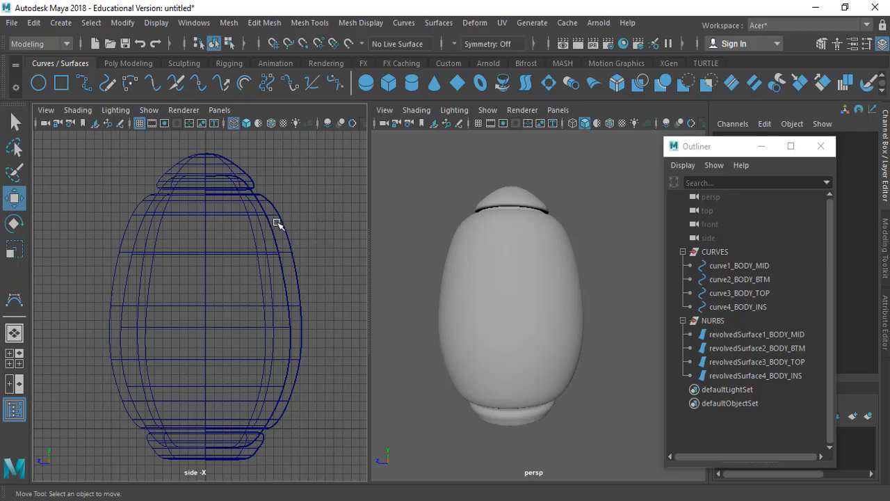
Step: Display the control vertices of curve1_BODY_MID in the side view
left_click(752, 267)
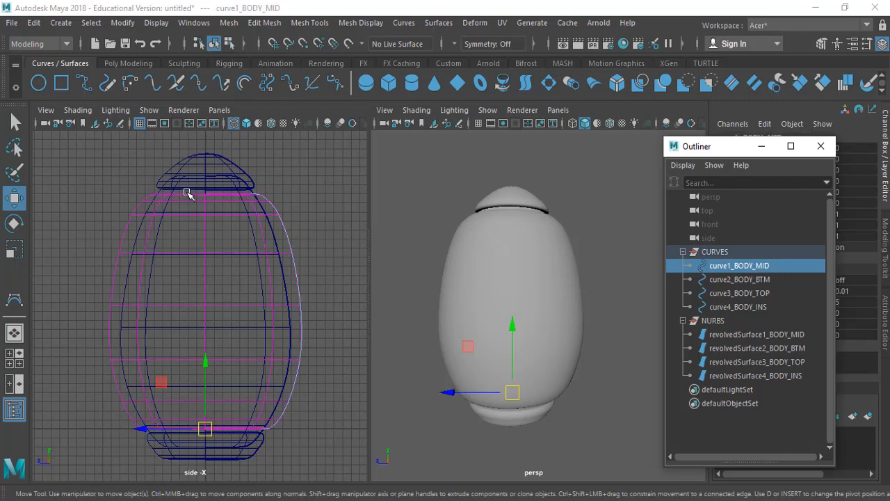
right_click_drag(296, 167, 243, 159)
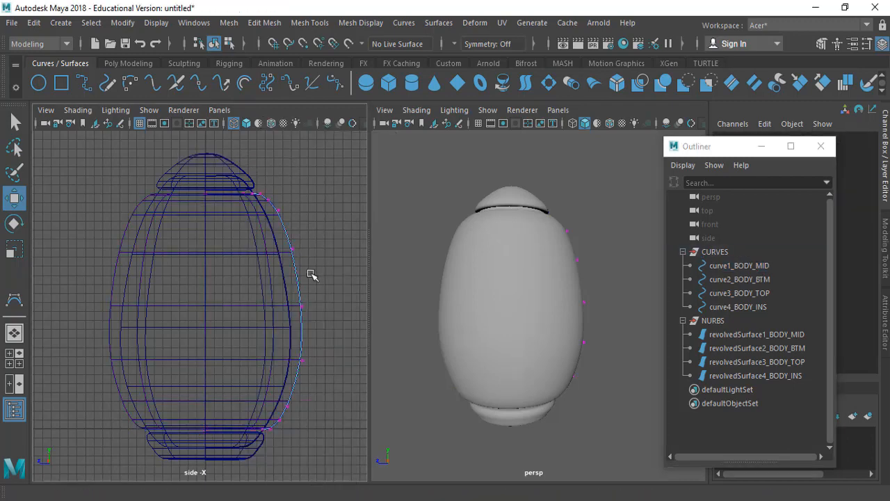
middle_click_drag(308, 272, 303, 236, "alt")
right_click_drag(311, 205, 296, 249, "alt")
middle_click_drag(288, 247, 239, 231, "alt")
right_click_drag(257, 239, 278, 307, "alt")
middle_click_drag(279, 308, 290, 296, "alt")
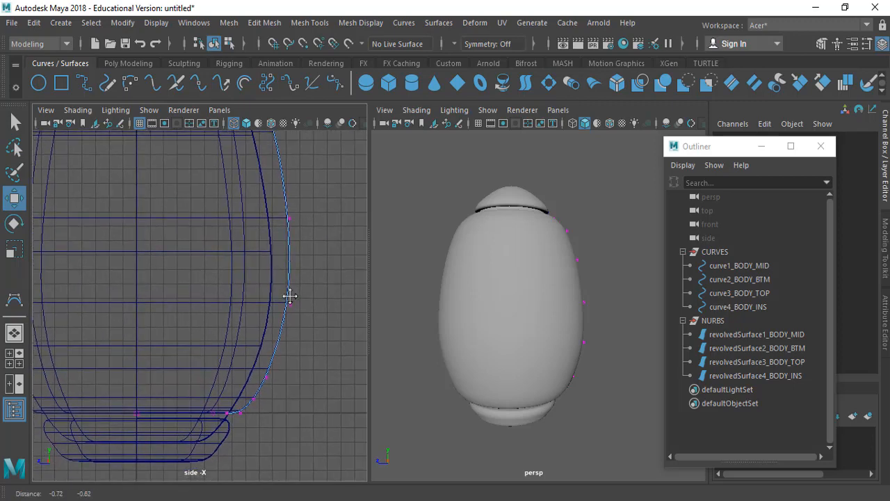
Step: Select control vertices 1 to 13 of curve1_BODY_MID and move them slightly inward along Z to narrow the jar body
left_click_drag(188, 327, 310, 456)
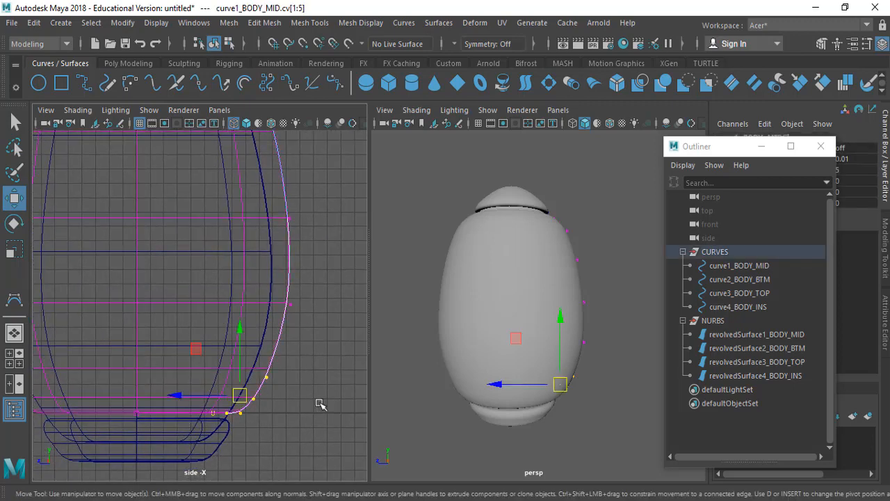
right_click_drag(322, 332, 193, 244, "alt")
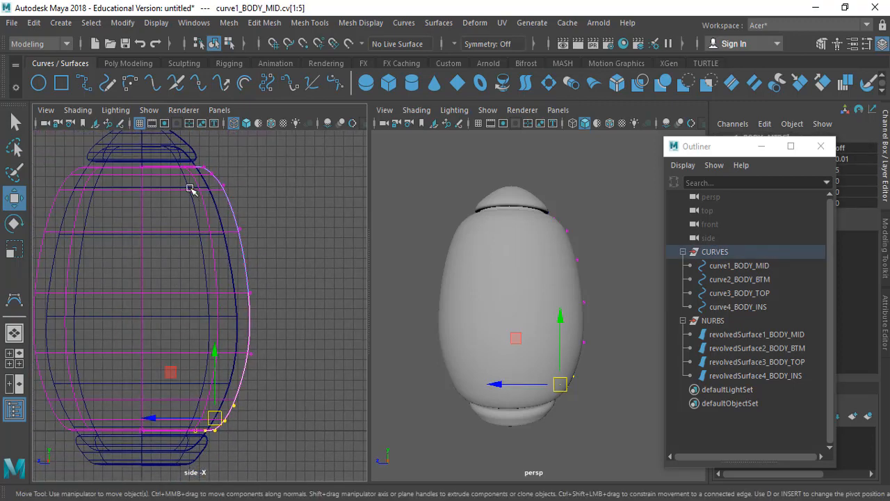
left_click_drag(169, 154, 295, 394)
left_click(149, 297)
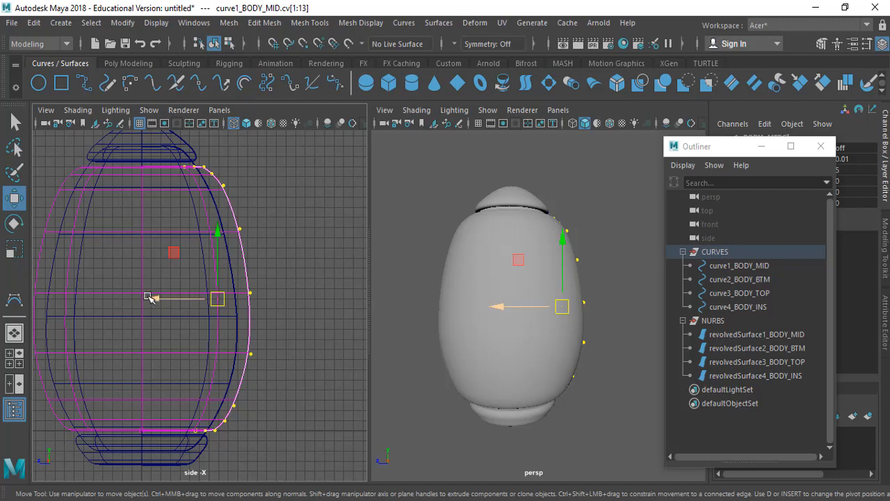
left_click_drag(151, 298, 148, 300)
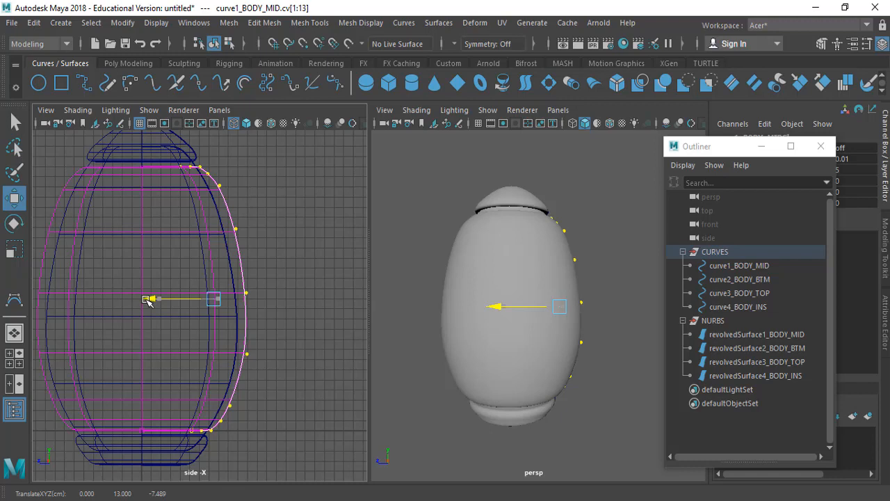
Step: Exclude the upper and lower end vertices from the selection and move control vertices 5 to 9 slightly further inward along Z
key("q")
left_click_drag(152, 151, 221, 182)
left_click_drag(165, 446, 231, 418)
key("w")
left_click_drag(174, 292, 173, 294)
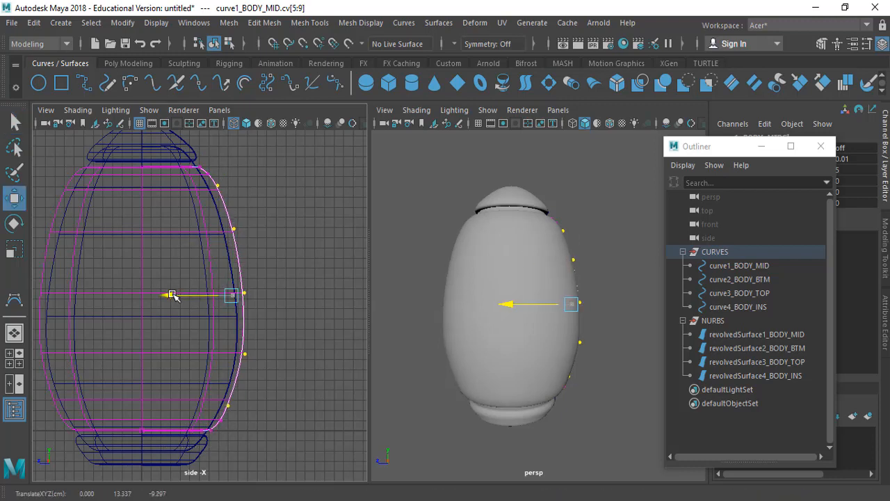
Step: Select the two control vertices at the body's widest part and move them slightly inward along Z
key("q")
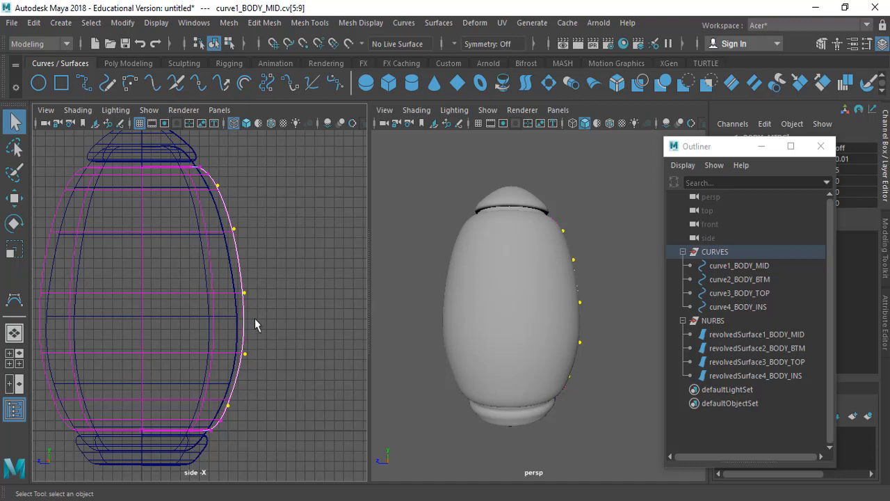
left_click_drag(224, 275, 288, 356)
key("w")
left_click_drag(185, 324, 187, 331)
Step: Select control vertices 7 and 8 of curve1_BODY_MID and raise them slightly along Y
key("q")
left_click_drag(216, 220, 264, 295)
key("w")
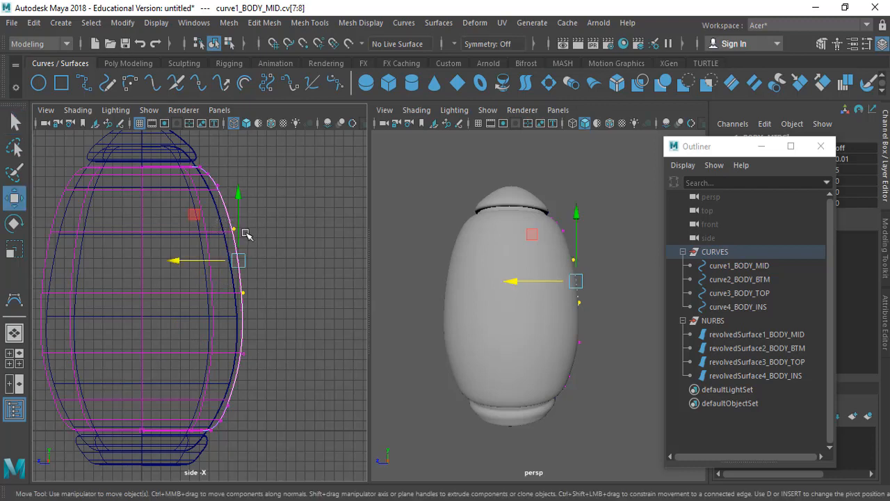
left_click_drag(239, 208, 239, 206)
left_click_drag(239, 203, 239, 200)
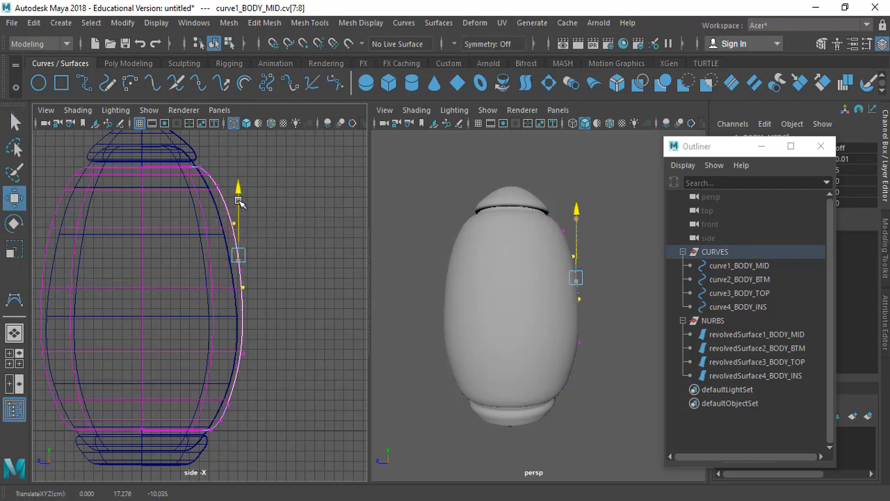
Step: Select only control vertex 7 of curve1_BODY_MID and move it slightly outward along Z
key("q")
key("w")
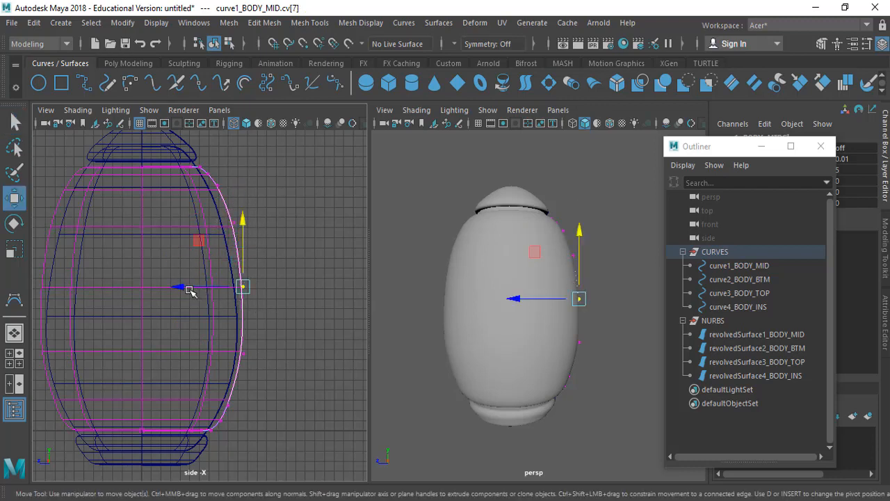
left_click_drag(178, 285, 182, 291)
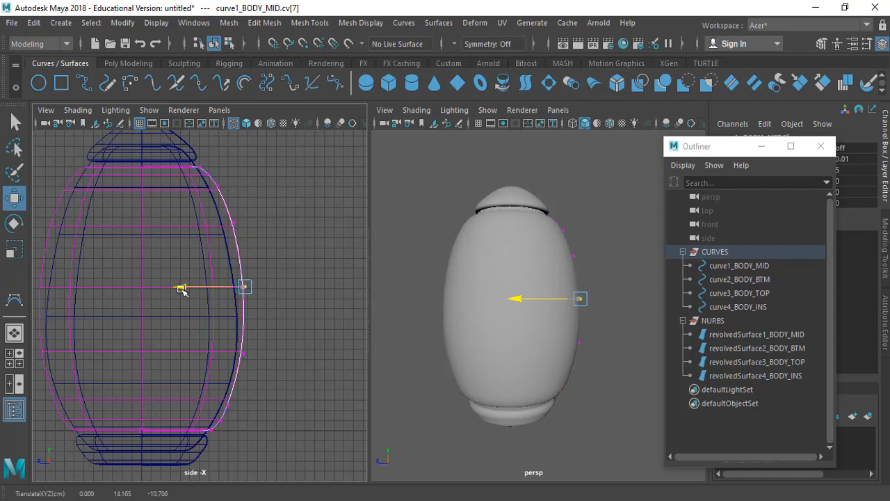
key("q")
Step: Leave vertex editing on the body curve and display the control vertices of curve3_BODY_TOP, the lid profile, in the side view
left_click(558, 304)
mouse_move(559, 304)
left_mouse_down("alt")
mouse_move(527, 318)
mouse_move(550, 293)
mouse_move(568, 317)
mouse_move(578, 258)
mouse_move(570, 313)
left_mouse_up("alt")
middle_click_drag(150, 193, 187, 294, "alt")
left_click(761, 280)
left_click(761, 293)
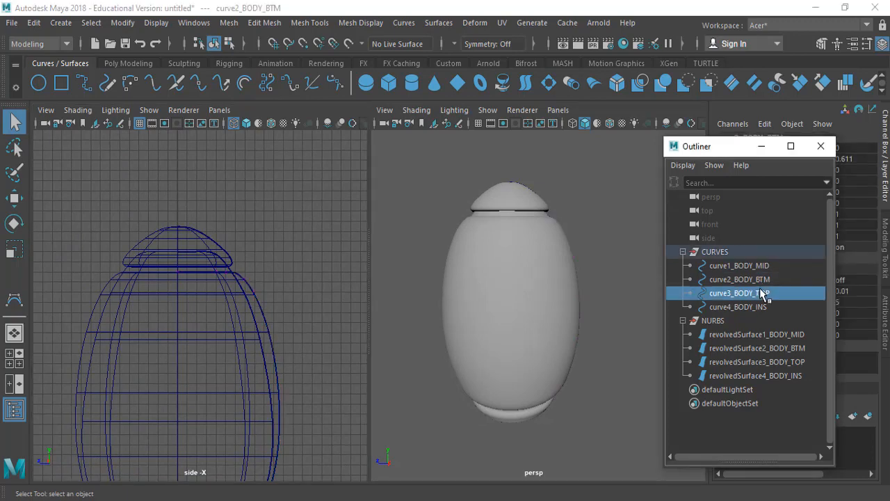
right_click(761, 289)
left_click(721, 295)
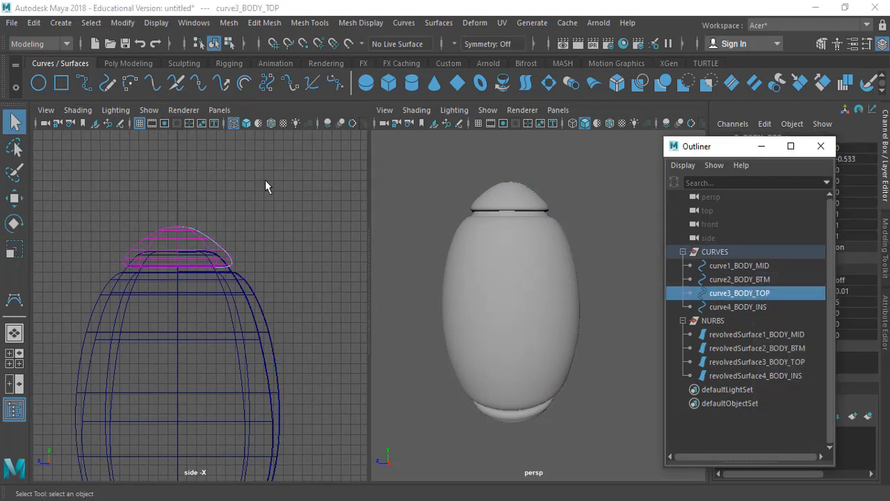
right_click_drag(265, 180, 215, 174)
left_click_drag(109, 172, 304, 316, "ctrl+alt")
middle_click_drag(282, 279, 286, 251, "alt")
right_click_drag(289, 183, 262, 322, "alt")
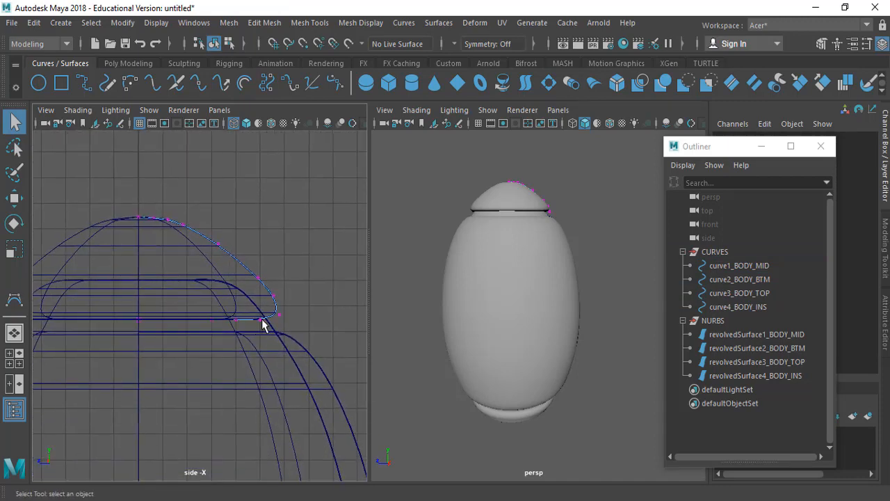
middle_click_drag(262, 322, 268, 286, "alt")
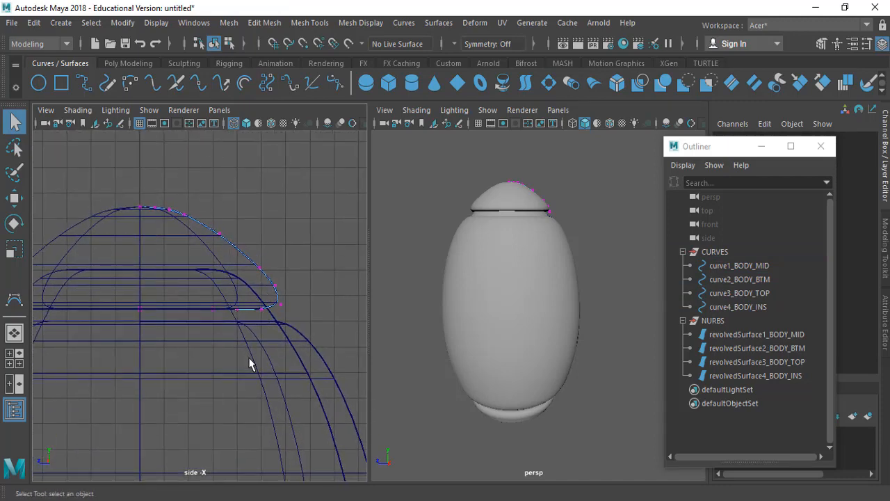
Step: Select control vertices 1 to 6 of curve3_BODY_TOP, move them slightly inward along Z to narrow the lid's rim, and clear the selection
left_click_drag(197, 215, 314, 327)
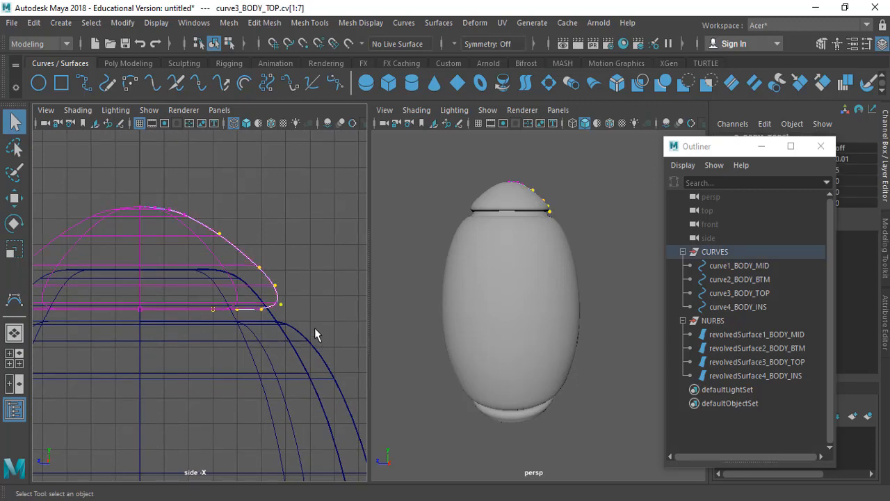
left_click_drag(171, 249, 314, 340)
key("w")
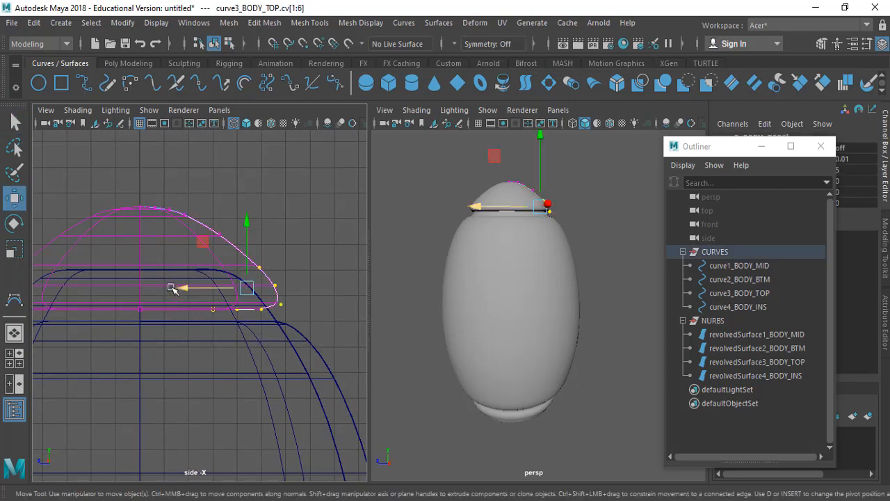
left_click_drag(190, 288, 188, 293)
key("q")
left_click(295, 285)
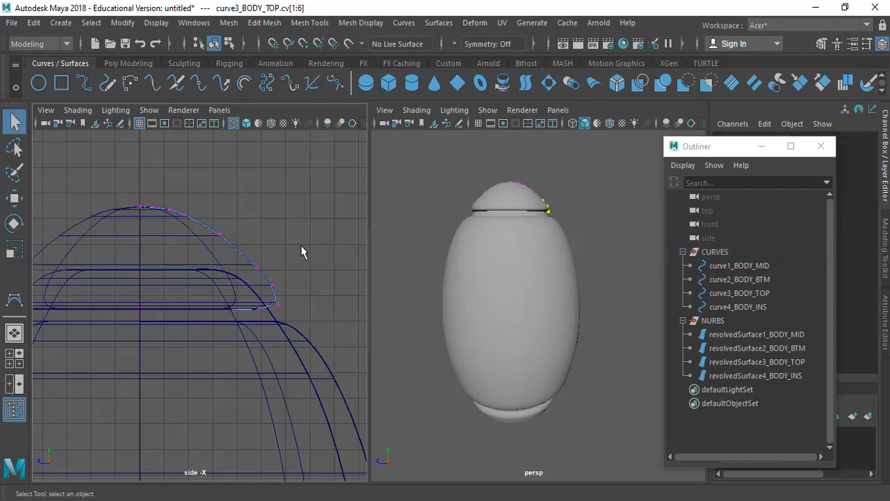
Step: Select control vertices 7 to 9 on the lid profile's upper slope and lower them slightly along Y
mouse_move(603, 243)
left_mouse_down("alt")
mouse_move(549, 247)
mouse_move(599, 244)
left_mouse_up("alt")
right_click_drag(526, 165, 540, 218, "alt")
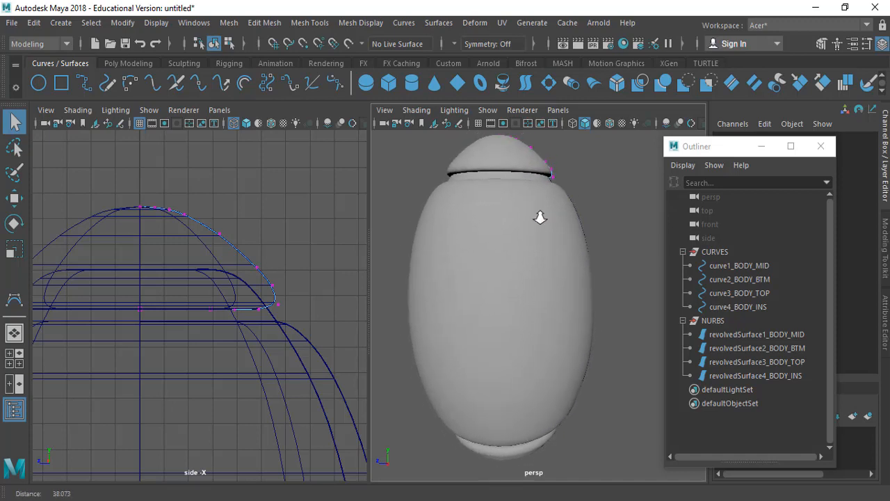
left_click_drag(536, 218, 596, 252, "alt")
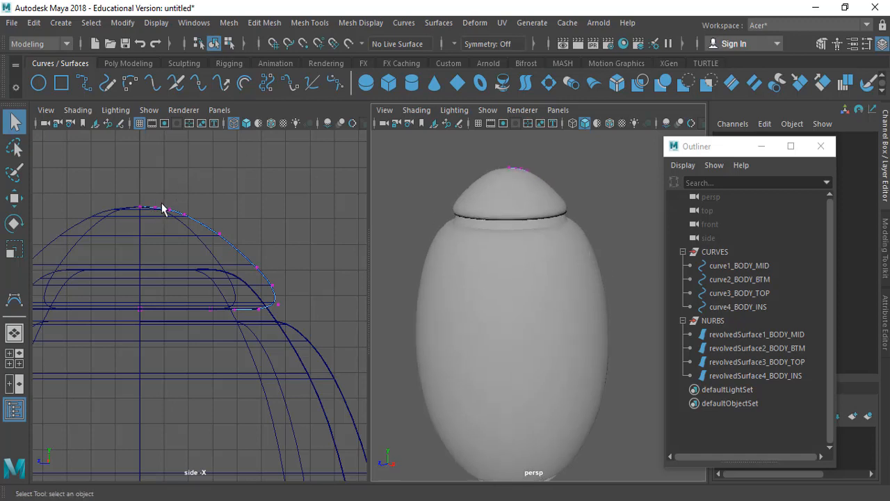
left_click_drag(158, 198, 204, 215)
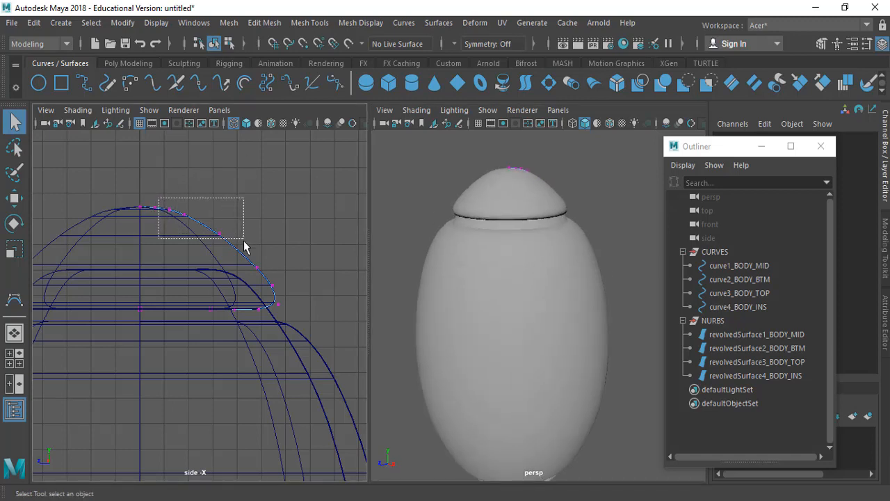
left_click_drag(244, 245, 243, 240)
key("w")
left_click_drag(196, 159, 197, 156)
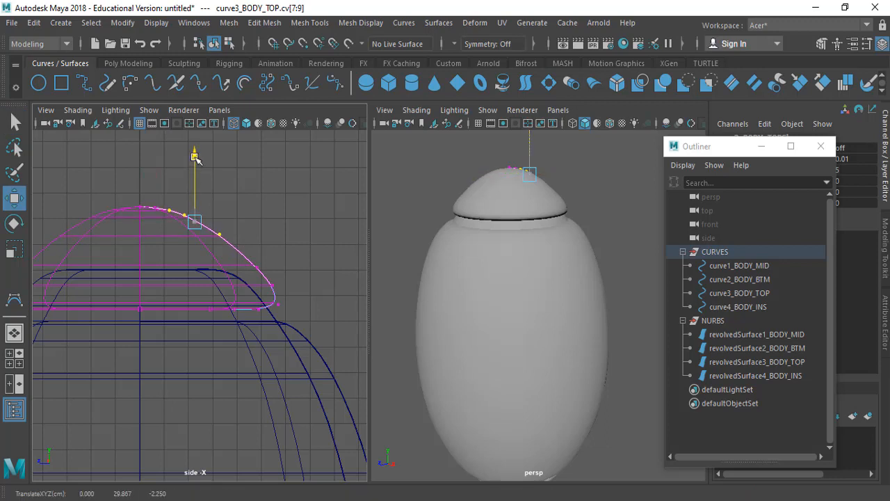
key("q")
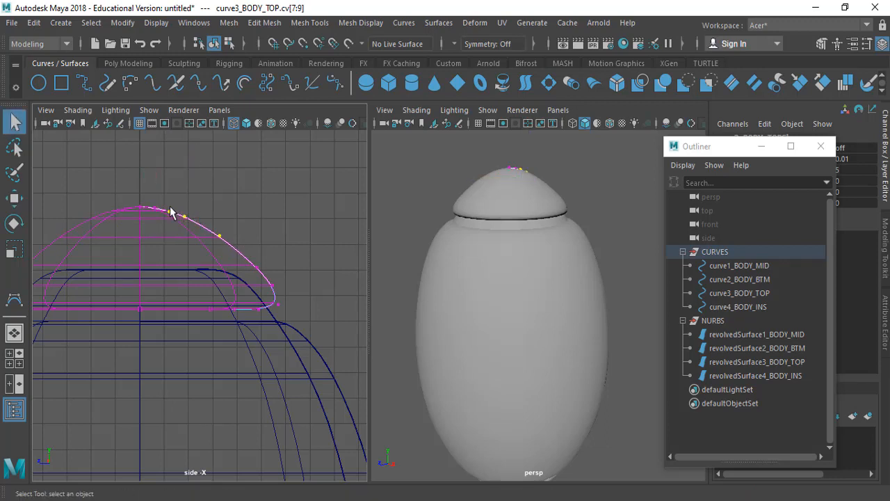
Step: Move the selected control vertices 7 to 9 of the lid curve slightly outward along Z
left_click_drag(244, 255, 242, 253)
key("w")
left_click_drag(137, 223, 132, 221)
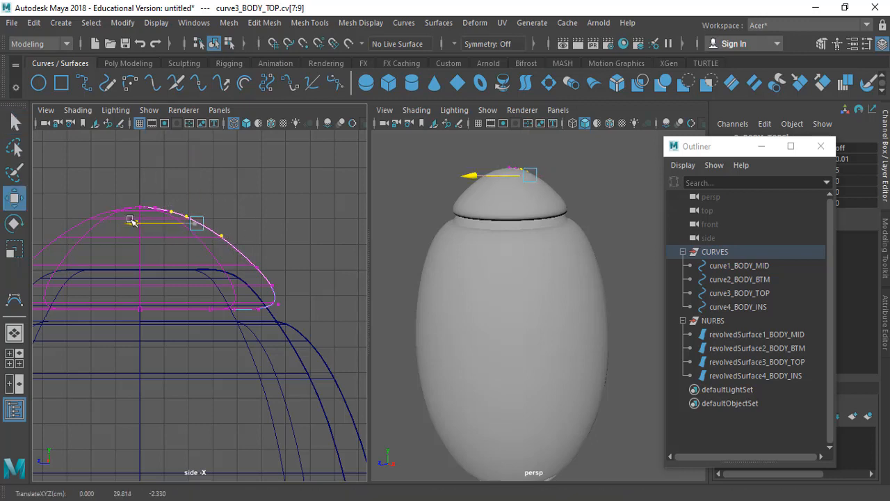
key("q")
Step: Select only control vertex 7 on the lid profile's slope and move it slightly outward along Z
left_click_drag(460, 250, 384, 243, "alt")
left_click_drag(217, 221, 192, 238)
key("w")
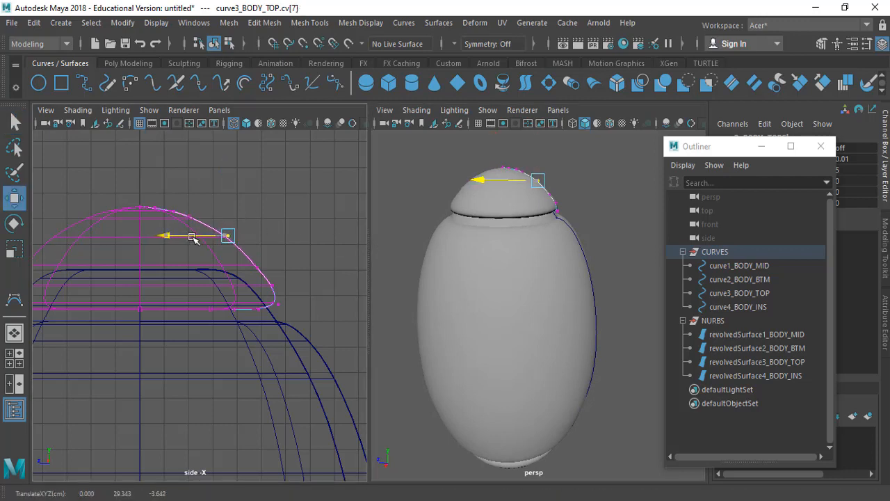
key("q")
Step: Select control vertices 5 and 6 above the lid's rim and move them slightly outward along Z
left_click_drag(252, 260, 281, 287)
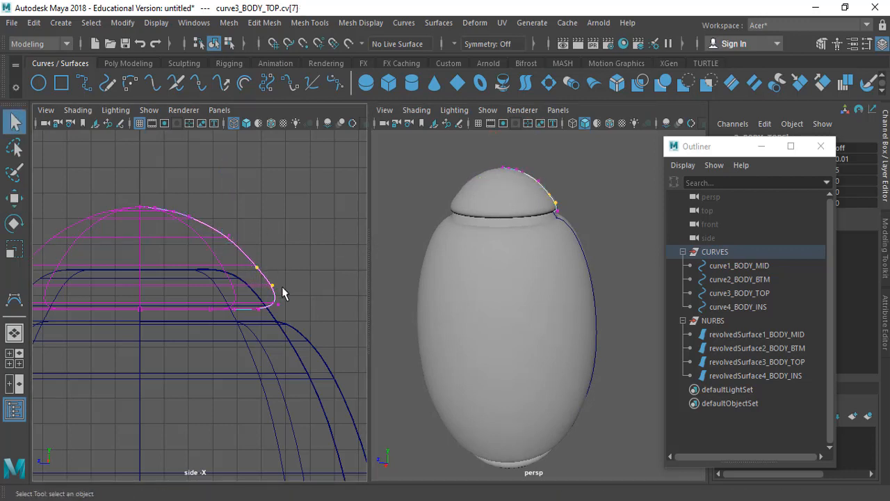
key("w")
left_click(231, 277)
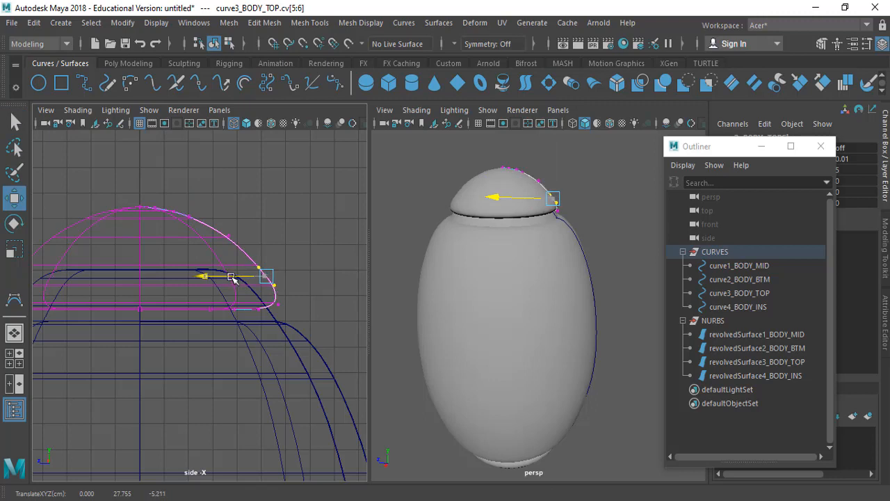
key("q")
Step: Raise only control vertex 6 of curve3_BODY_TOP slightly along Y and clear the selection
key("w")
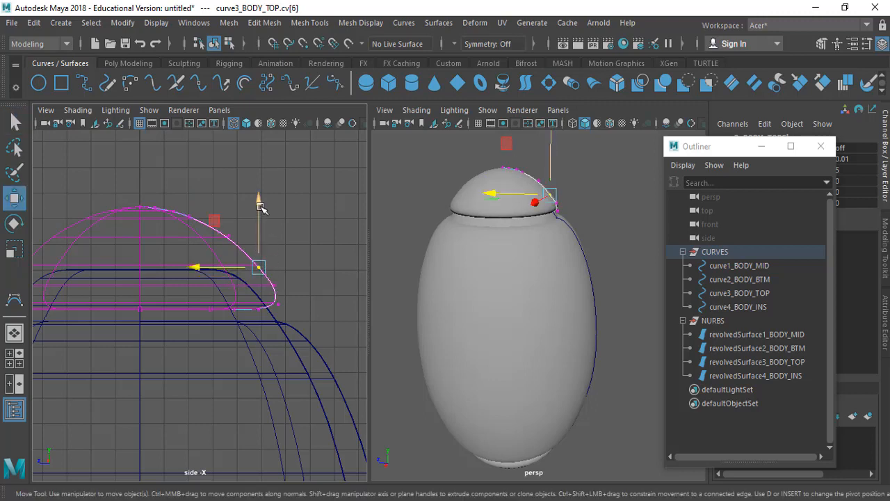
left_click(259, 195)
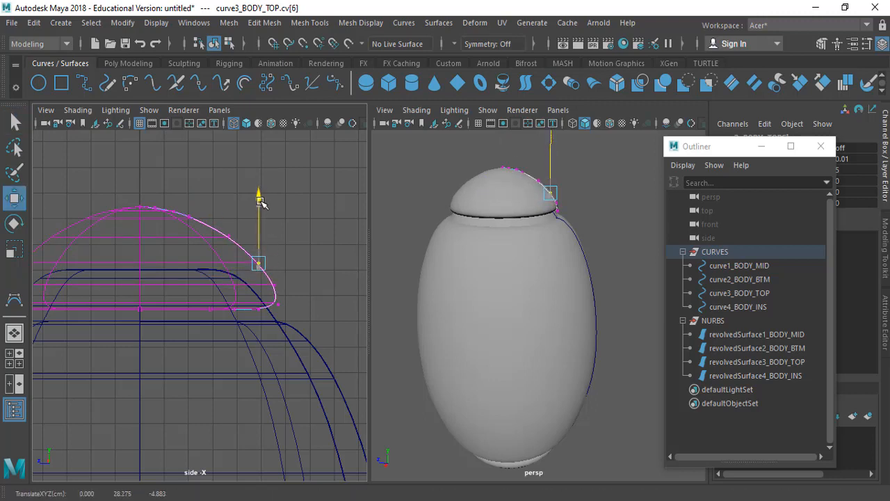
key("q")
left_click(271, 201)
Step: Leave vertex editing on the lid curve and display the control vertices of curve2_BODY_BTM, the base profile, in the side view
left_click_drag(481, 231, 551, 242, "alt")
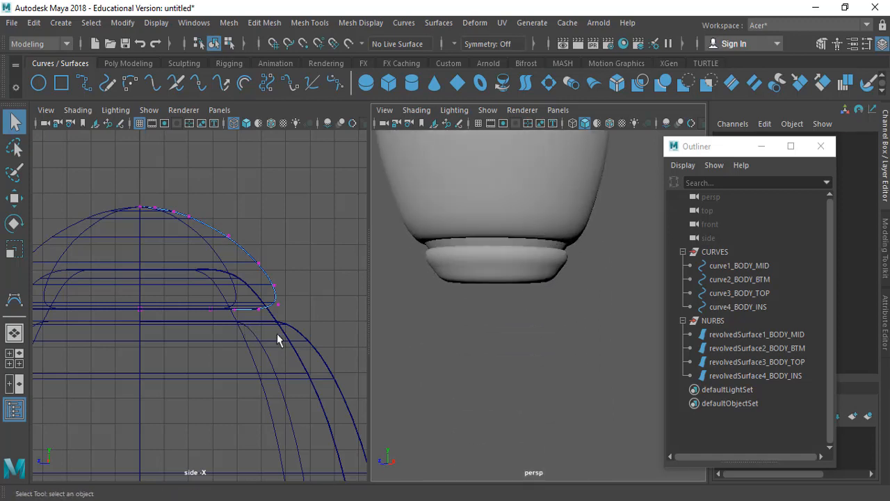
middle_click_drag(277, 333, 285, 315, "alt")
left_click(738, 306)
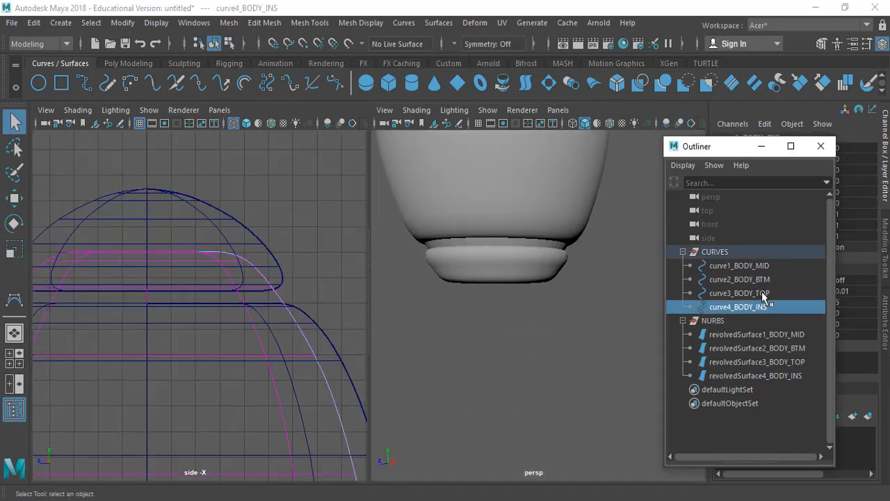
left_click(765, 279)
key("f")
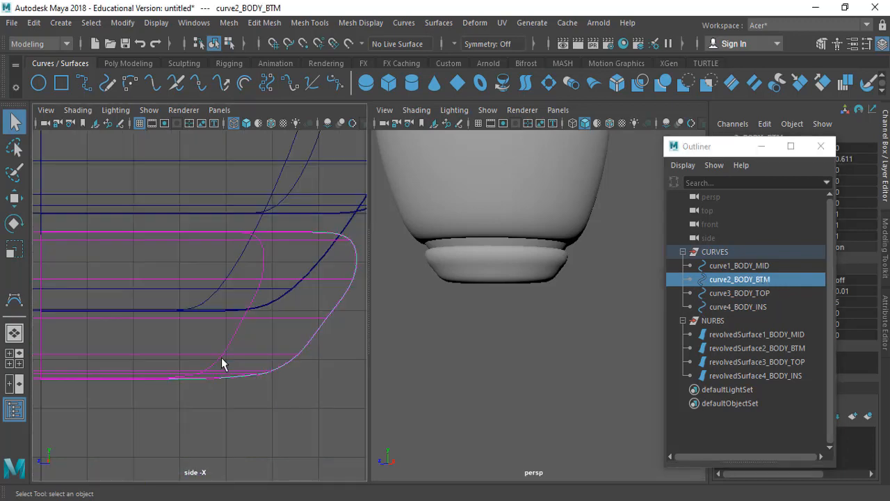
mouse_move(274, 441)
right_mouse_down("alt")
mouse_move(260, 342)
mouse_move(302, 324)
mouse_move(250, 180)
right_mouse_up("alt")
middle_click_drag(274, 360, 275, 354, "alt")
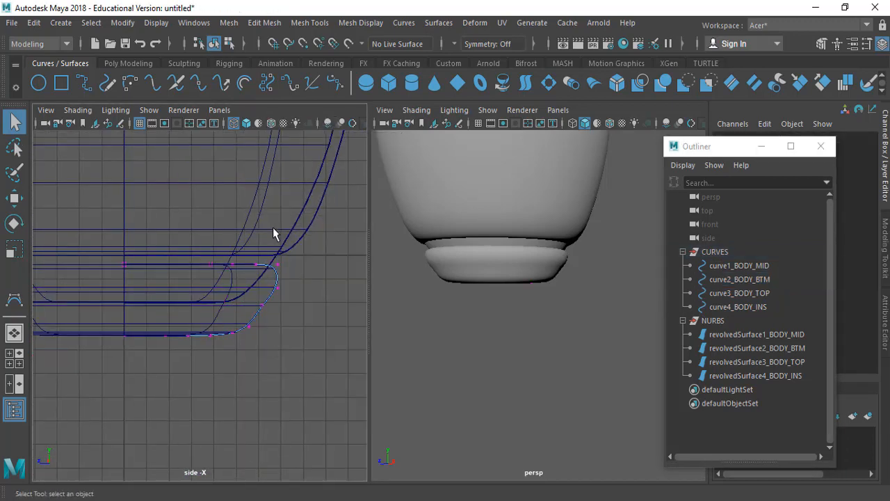
Step: Select control vertices 1 to 12 of curve2_BODY_BTM and move them slightly inward along Z to narrow the base
left_click_drag(153, 246, 333, 367)
key("w")
left_click_drag(163, 302, 158, 302)
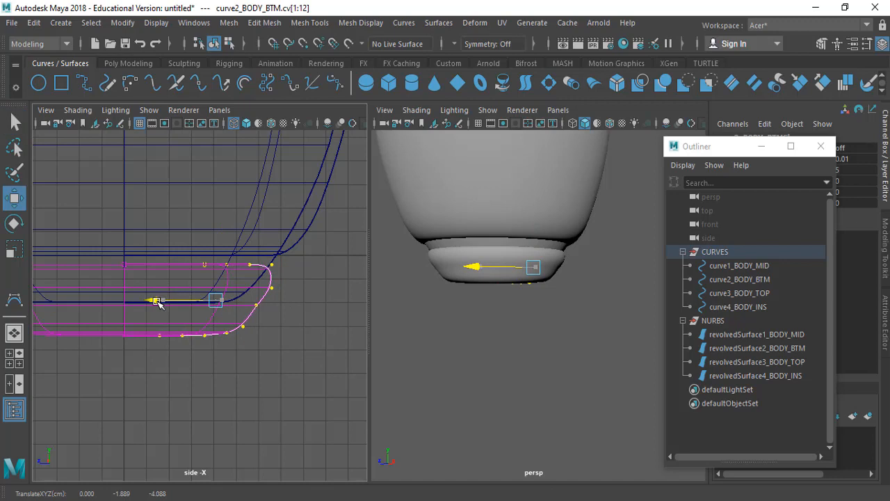
key("q")
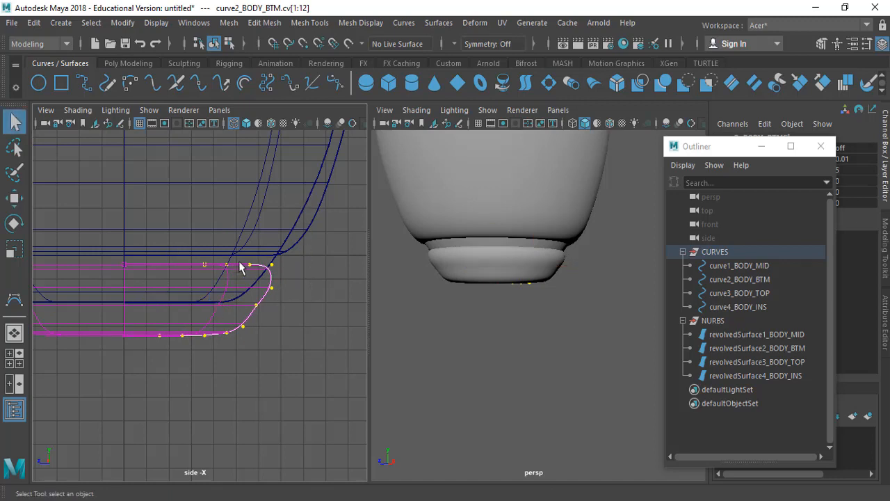
Step: Select control vertex 4 at the base profile's upper outer corner and move it outward along Z to sharpen the edge
mouse_move(290, 276)
left_mouse_down()
mouse_move(298, 280)
mouse_move(258, 278)
mouse_move(290, 266)
left_mouse_up()
key("w")
left_click(169, 265)
key("q")
key("w")
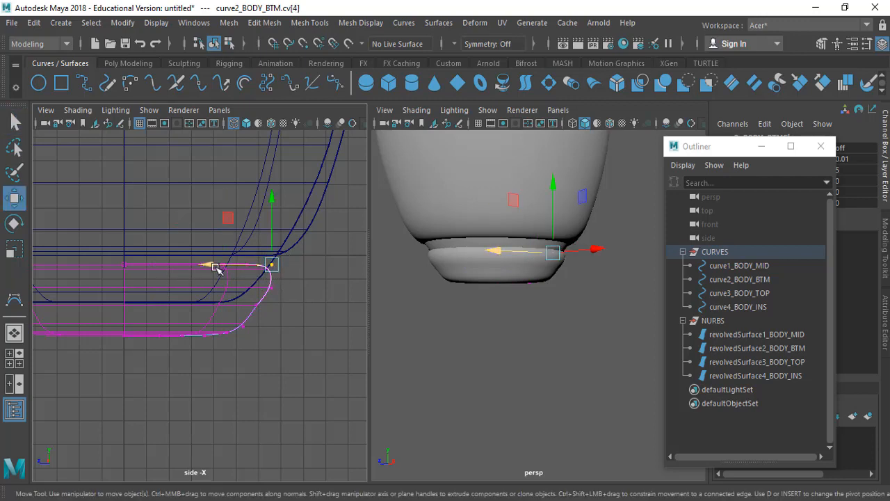
left_click_drag(212, 265, 226, 269)
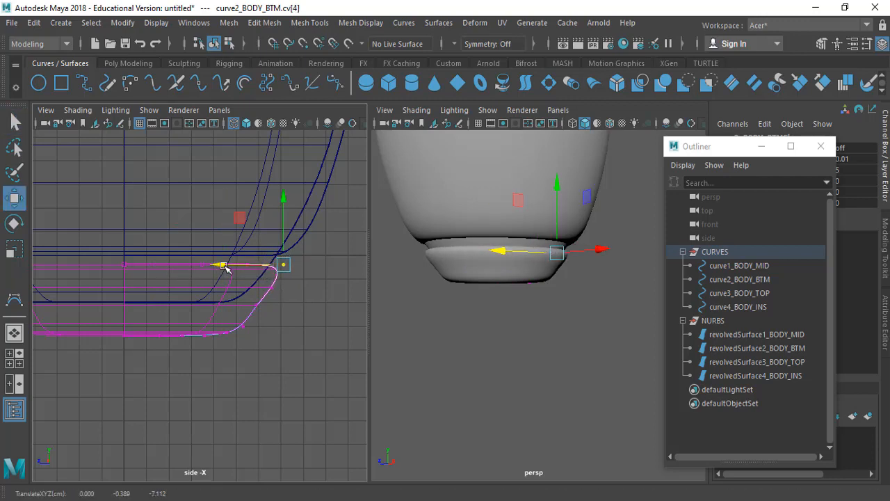
left_click_drag(550, 314, 555, 313, "alt")
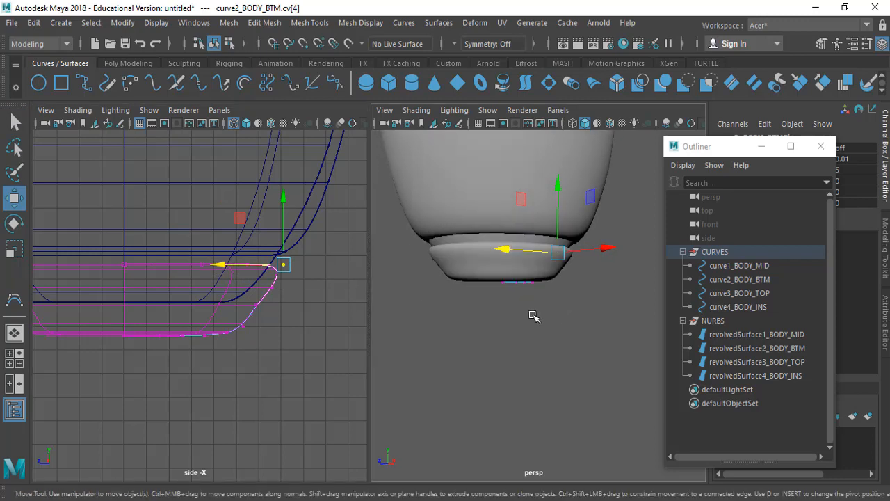
Step: Select control vertex 6 midway down the base's sloping side and move it slightly outward along Z
key("q")
left_click_drag(169, 224, 308, 382, "ctrl+alt")
left_click_drag(542, 307, 473, 324, "alt")
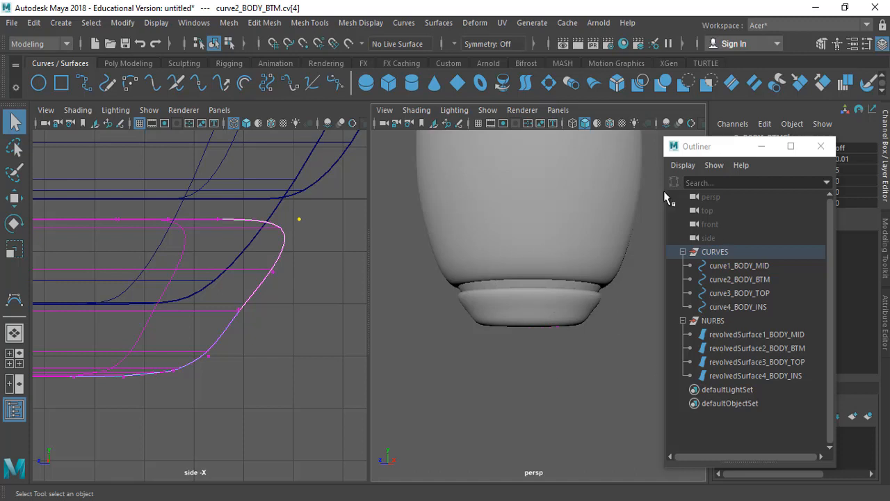
left_click_drag(229, 303, 292, 336)
key("w")
left_click_drag(192, 314, 198, 313)
key("q")
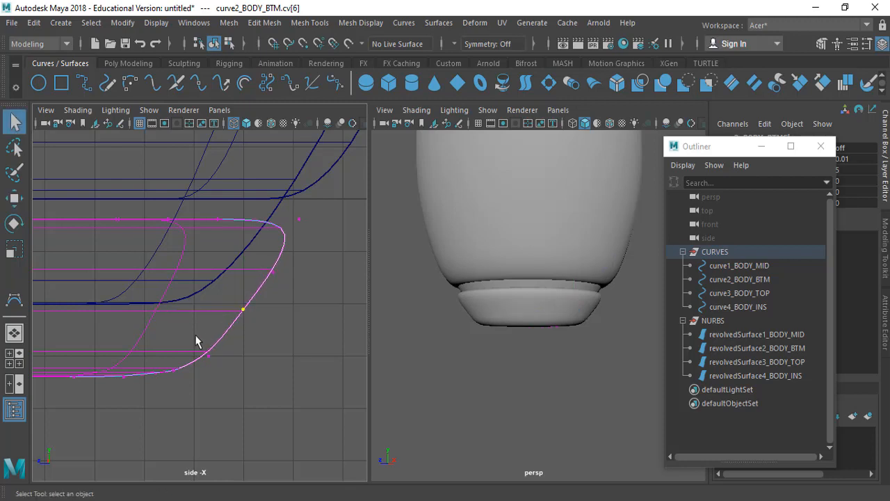
Step: Move the control vertex at the base profile's lower outer corner slightly outward along Z
key("w")
left_click_drag(174, 355, 177, 355)
key("q")
left_click_drag(529, 327, 457, 346, "alt")
scroll(223, 315, "down", 3)
Step: Leave vertex editing and raise the whole curve2_BODY_BTM curve along Y to 0.889, closing the gap beneath the body
right_click_drag(309, 159, 351, 149)
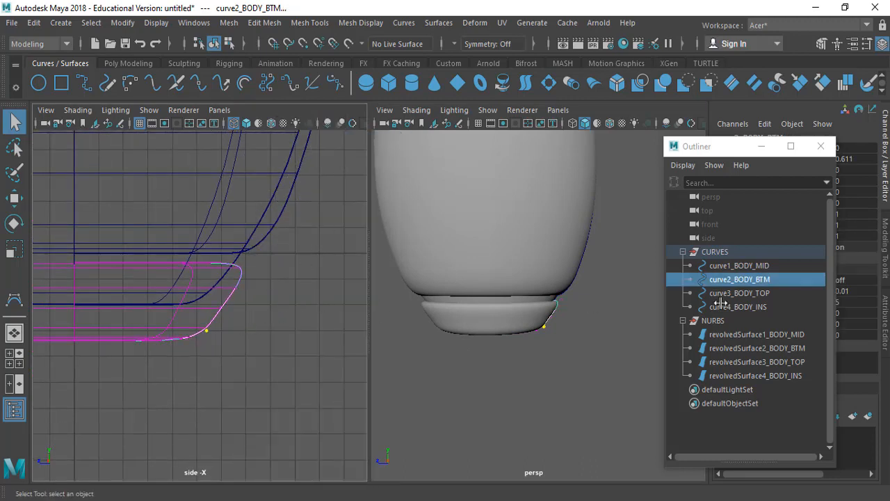
left_click(775, 285)
key("w")
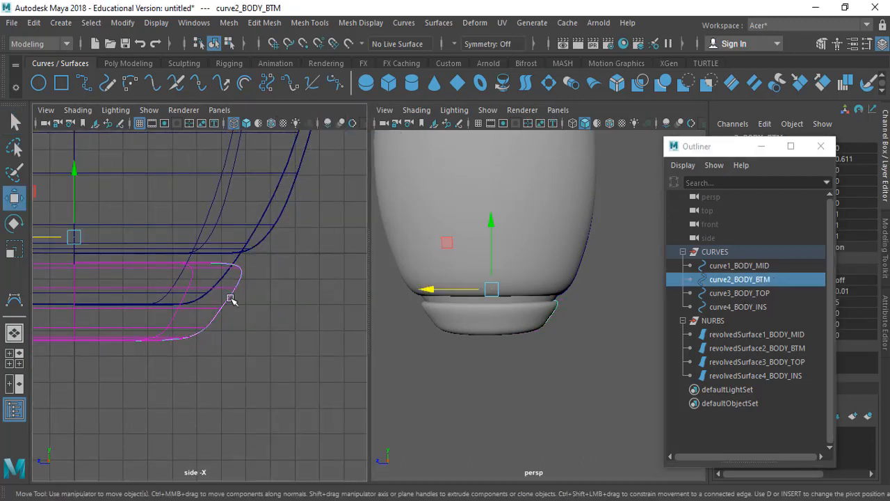
middle_click_drag(229, 298, 298, 312, "alt")
right_click_drag(299, 312, 176, 203, "alt")
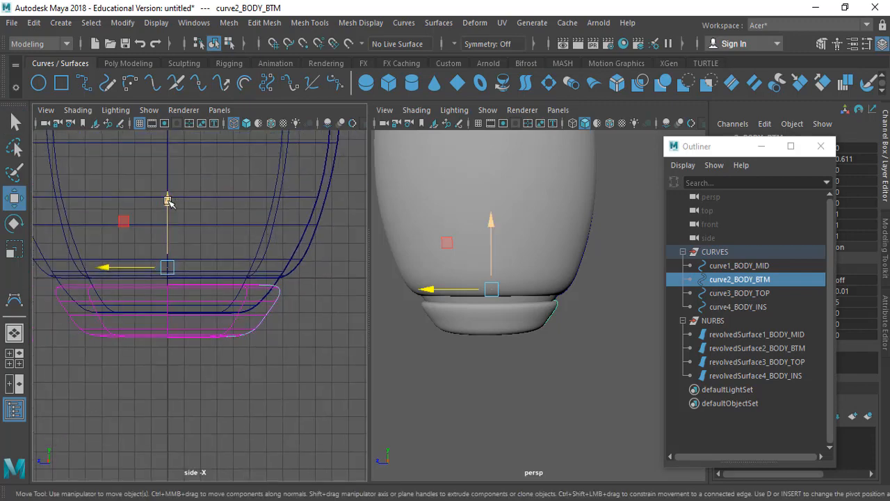
left_click_drag(168, 201, 166, 197)
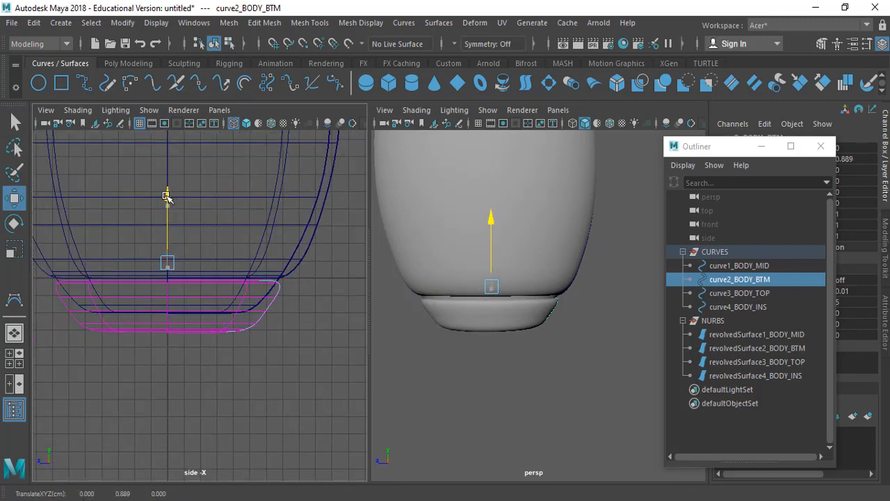
key("q")
left_click_drag(533, 342, 471, 351, "alt")
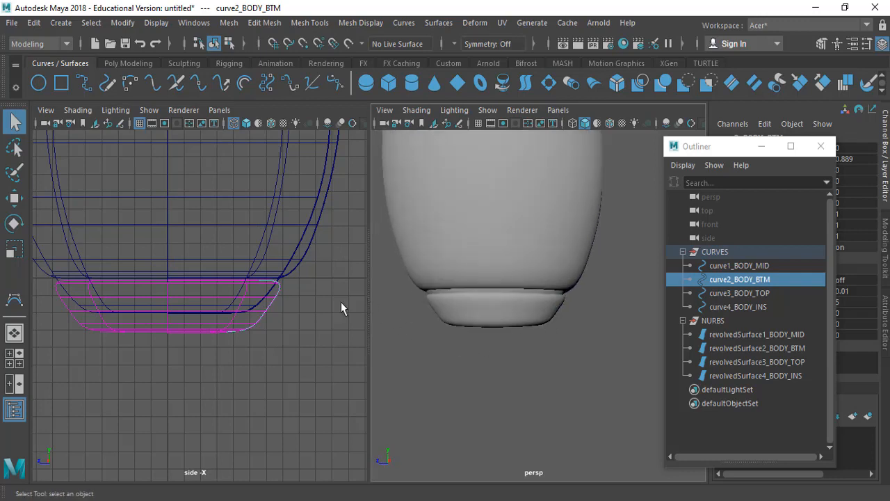
Step: Display the base curve's control vertices again, select vertices 1 to 12, and move them slightly outward along Z
right_click_drag(341, 161, 253, 158)
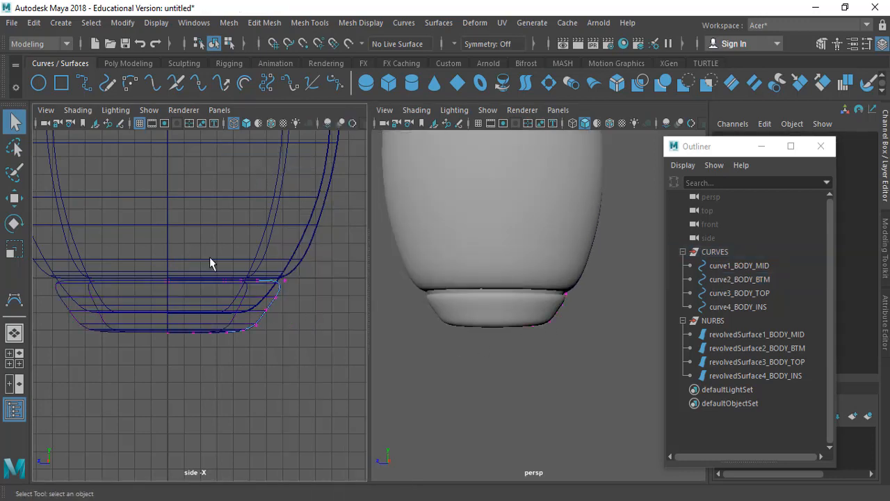
left_click_drag(193, 246, 318, 357)
key("w")
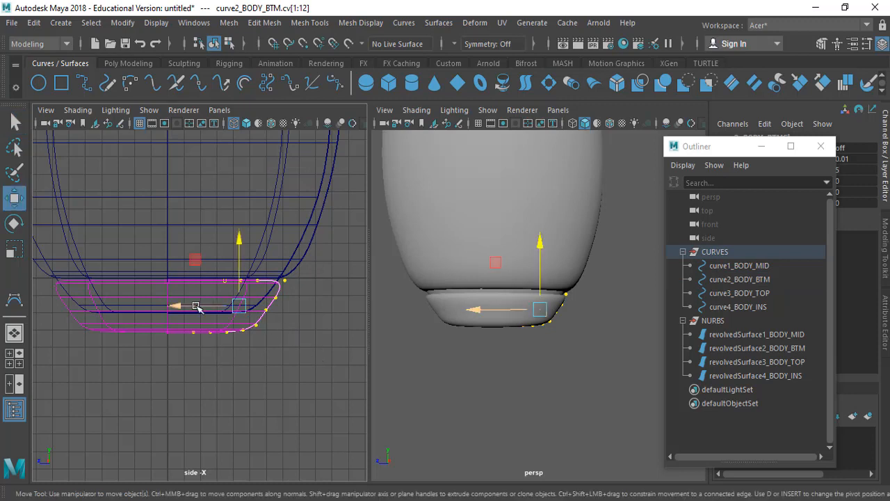
left_click_drag(197, 306, 199, 309)
key("q")
left_click_drag(430, 362, 447, 377, "alt")
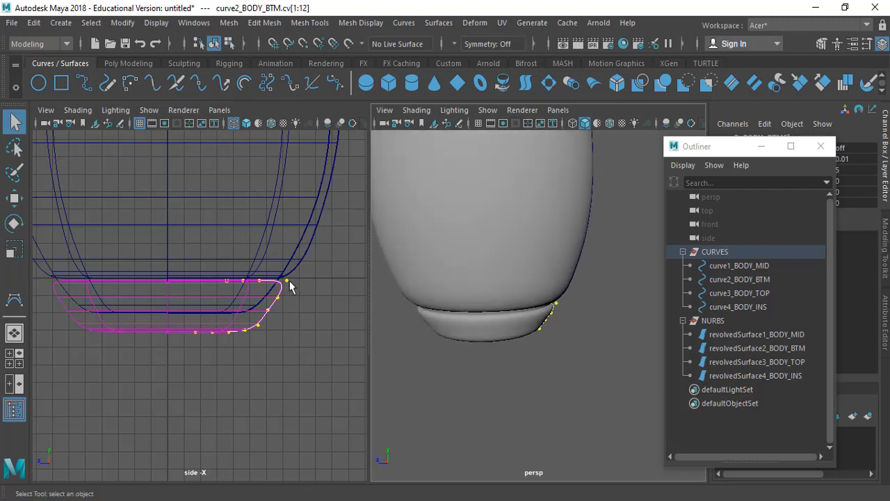
Step: Leave vertex editing on the base curve and display the control vertices of curve1_BODY_MID around its lower end
middle_click_drag(314, 235, 304, 278, "alt")
left_click(765, 278)
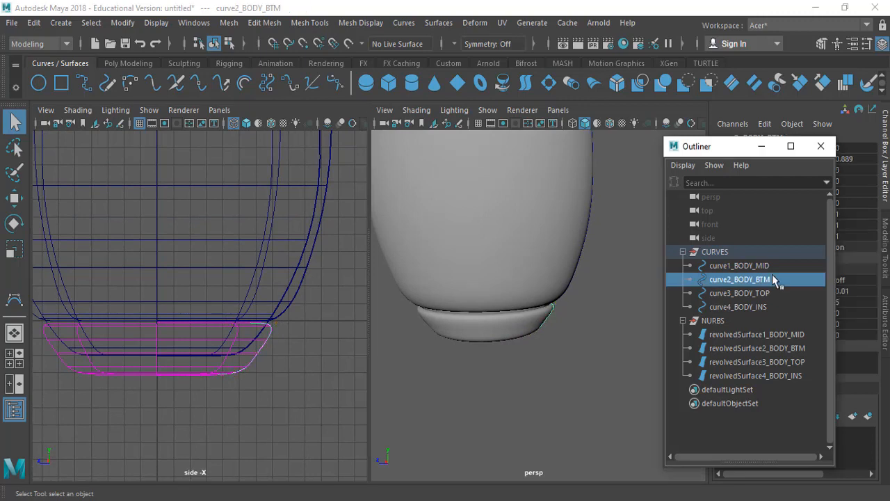
left_click(737, 266)
right_click_drag(334, 167, 281, 155)
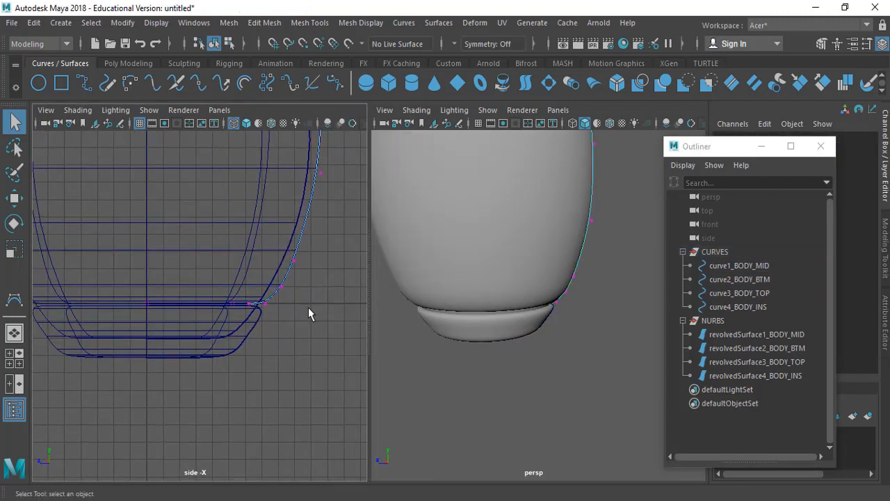
Step: Select control vertices 1 to 5 at the lower end of curve1_BODY_MID and nudge them along Z
left_click_drag(176, 220, 346, 352)
key("w")
left_click_drag(200, 283, 199, 284)
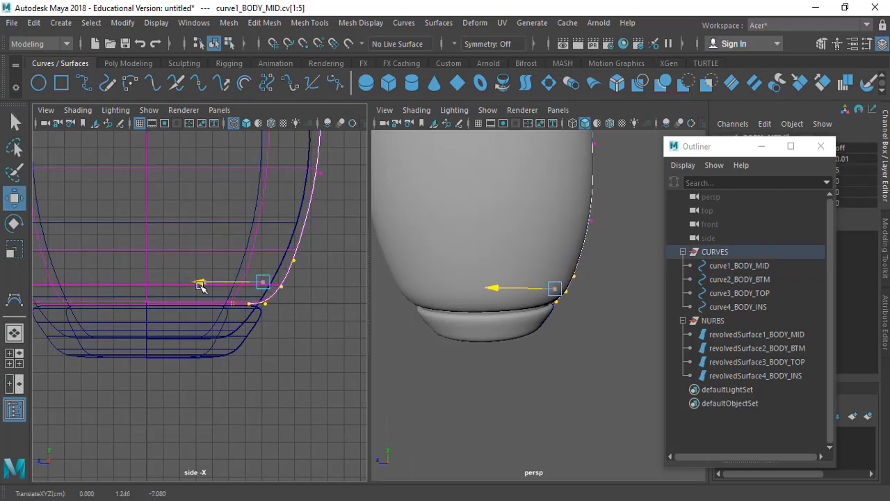
key("q")
Step: Select control vertex 4 of curve1_BODY_MID and move it down and inward to tighten the body's lower corner
left_click_drag(212, 211, 313, 330, "ctrl+alt")
left_click_drag(577, 352, 585, 322, "alt")
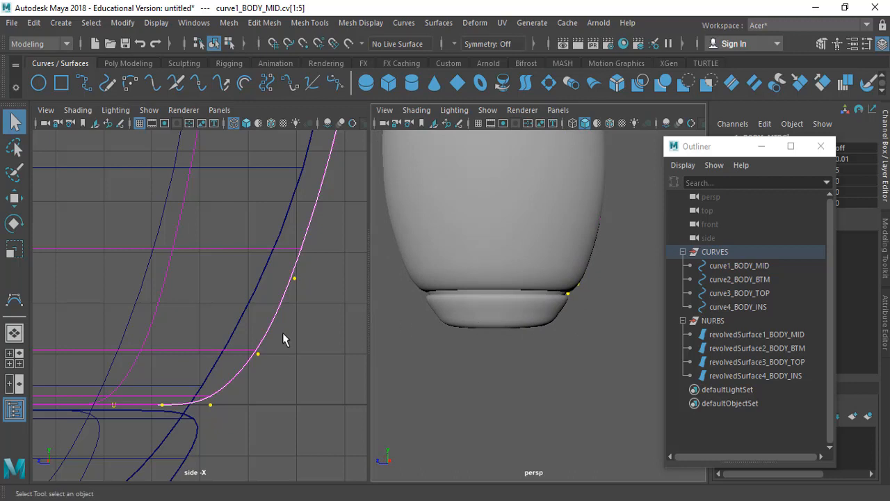
middle_click_drag(283, 339, 315, 278, "alt")
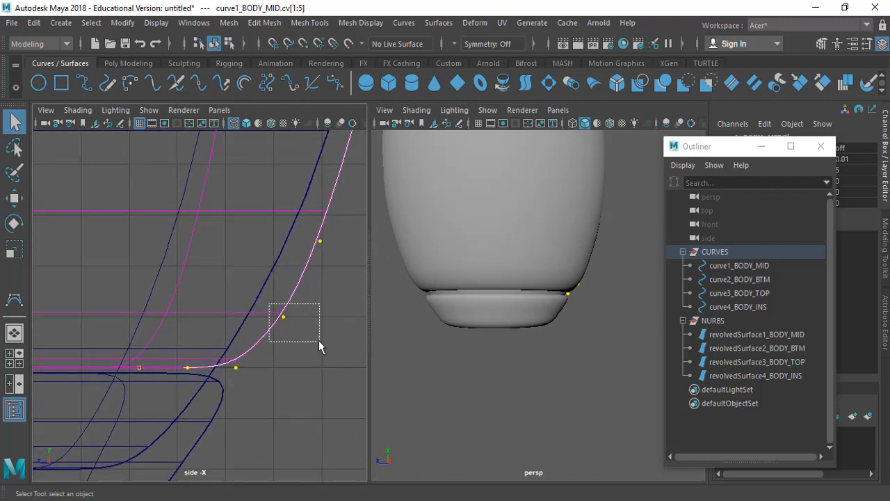
left_click_drag(319, 340, 319, 341)
key("w")
left_click_drag(283, 315, 257, 346)
key("q")
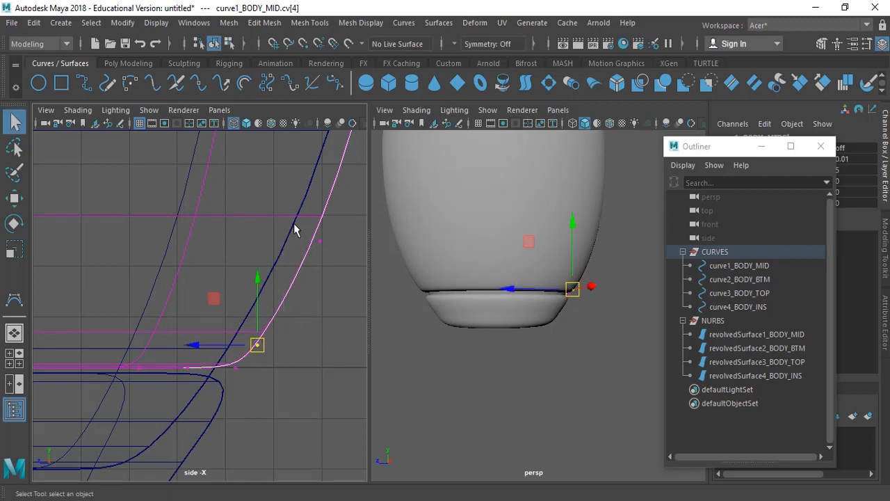
Step: Reselect control vertex 4 near the body's lower corner and move it slightly outward along Z
left_click_drag(294, 225, 329, 262)
key("w")
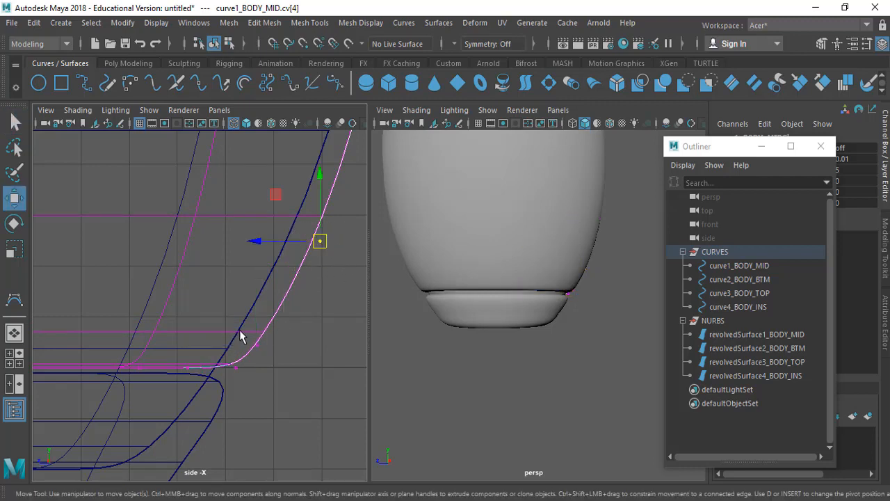
key("q")
left_click(264, 343)
key("w")
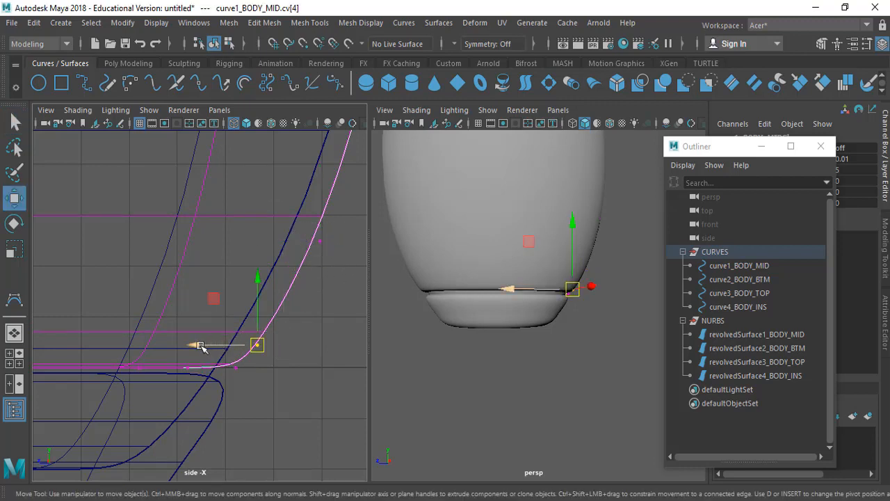
left_click(200, 346)
key("q")
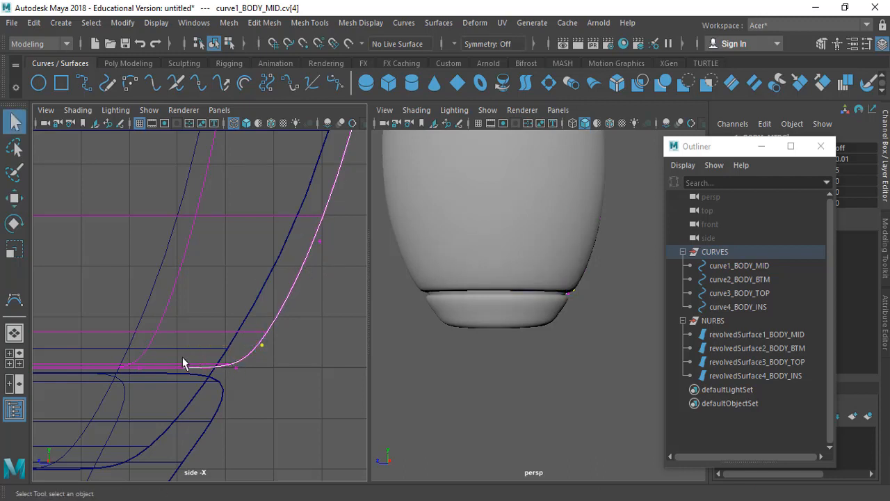
Step: Select control vertex 2 on the underside of curve1_BODY_MID and move it slightly outward along Z
left_click_drag(209, 384, 207, 381)
key("w")
left_click(161, 369)
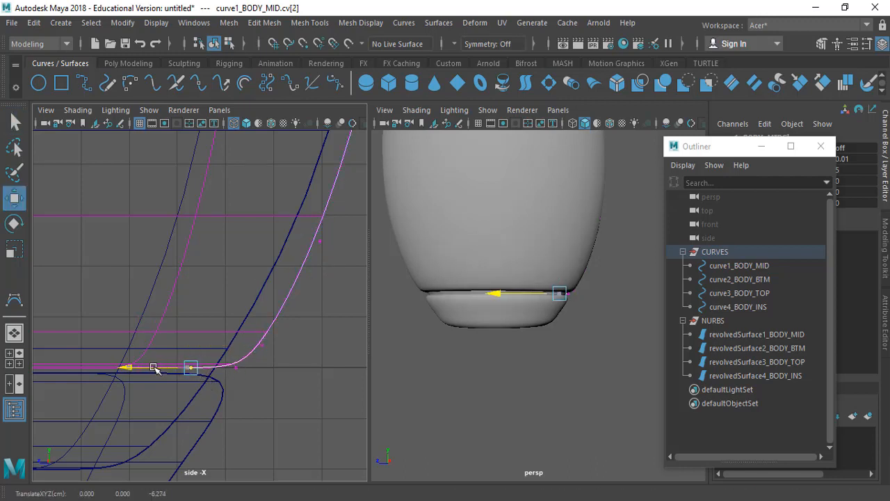
Step: Select control vertices 1 to 5 at the lower end of curve4_BODY_INS and nudge them along Z
key("q")
left_click_drag(551, 334, 571, 343, "alt")
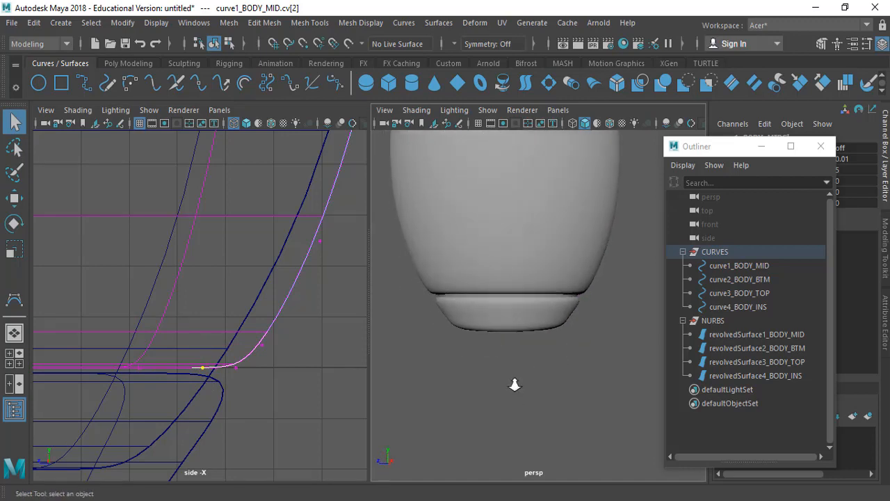
scroll(513, 384, "down", 3)
scroll(296, 341, "down", 2)
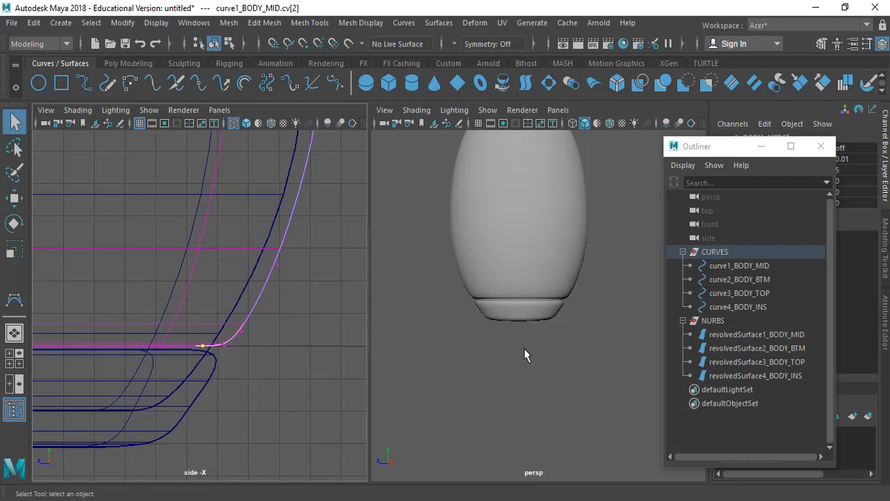
left_click(764, 307)
right_click_drag(315, 317, 260, 160)
middle_click_drag(213, 352, 288, 303, "alt")
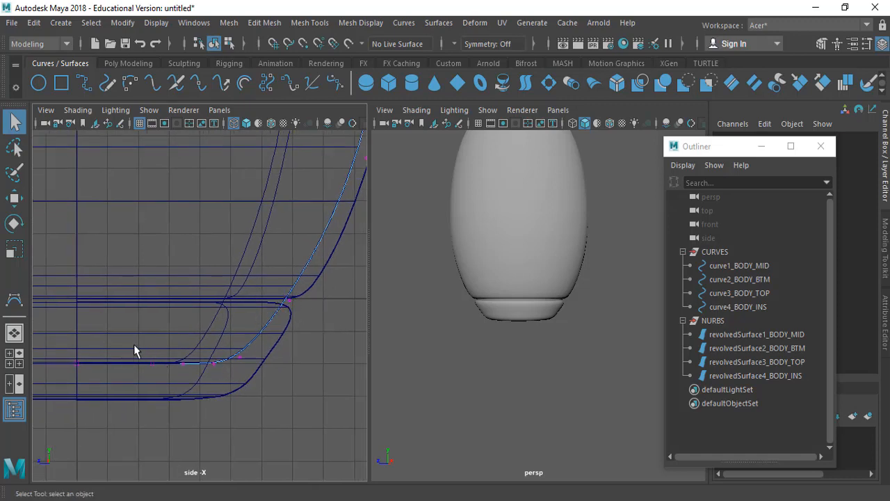
left_click_drag(133, 345, 281, 396)
key("w")
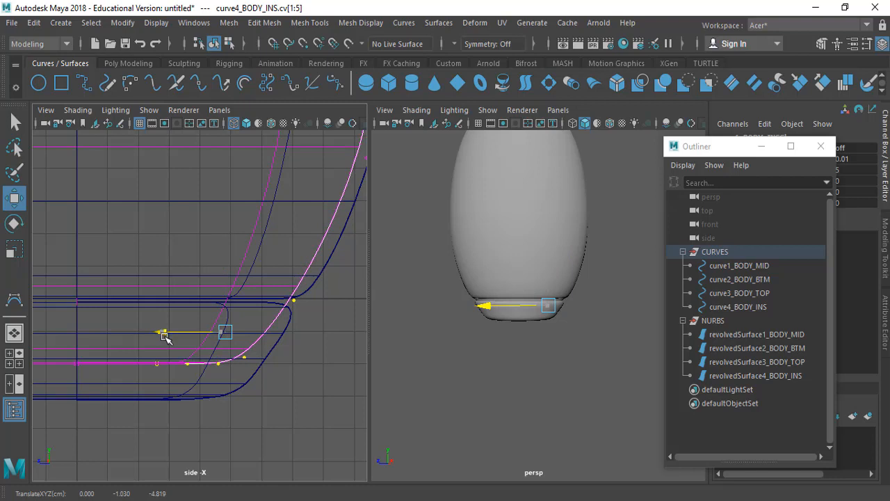
key("q")
Step: View the rocket drawing in Lab-Assignment-02.pdf in Adobe Acrobat and return to Maya to compare the whole model's silhouette
left_click_drag(457, 358, 578, 350, "alt")
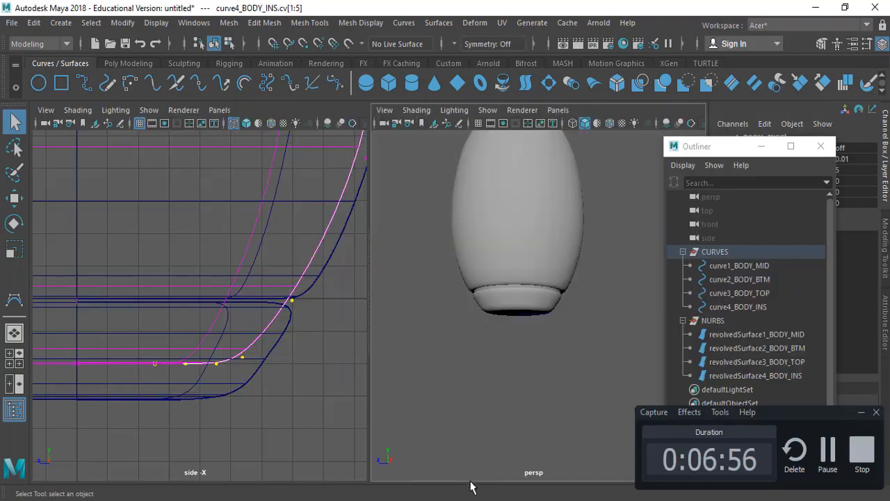
mouse_move(471, 491)
left_click(527, 471)
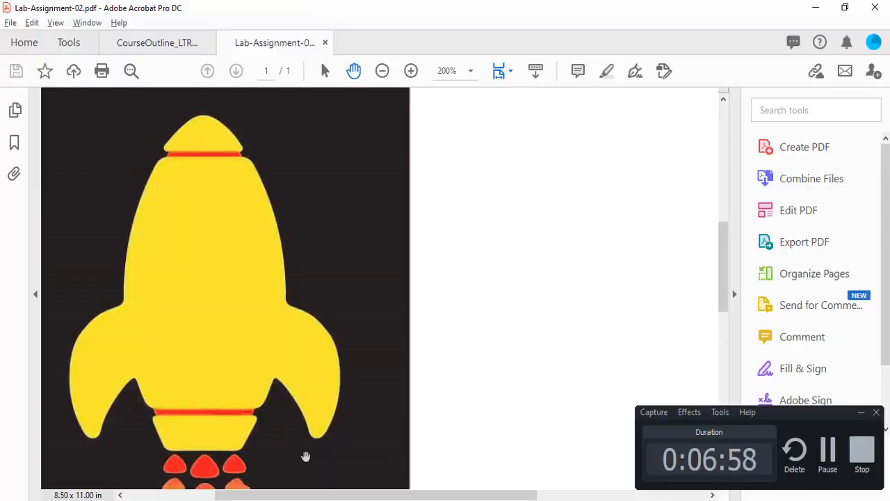
key("alt+Tab")
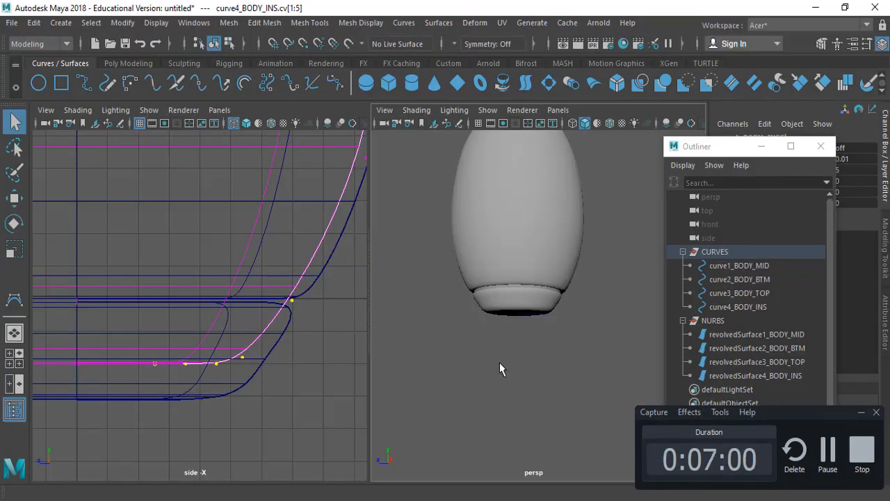
left_click_drag(499, 363, 491, 272, "alt")
middle_click_drag(515, 175, 537, 258, "alt")
left_click_drag(536, 258, 538, 292, "alt")
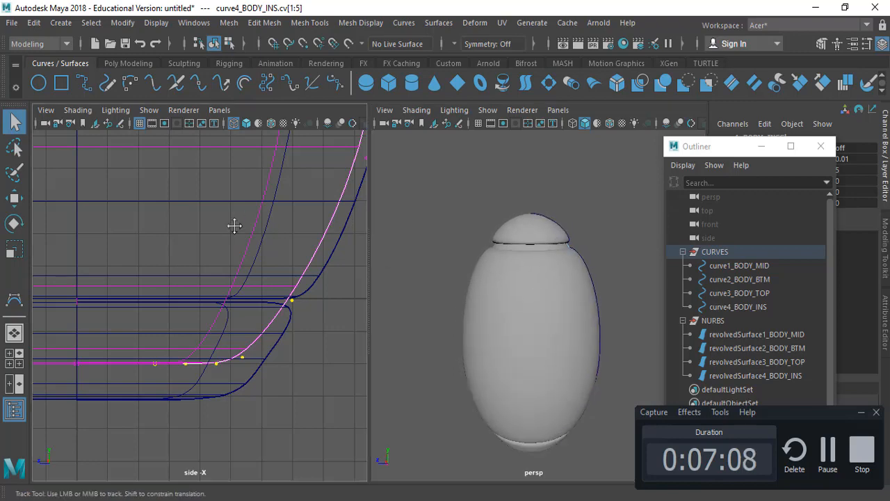
Step: Select control vertex 8 on the upper side of curve4_BODY_INS and move it outward along Z toward the outer body wall
middle_click_drag(235, 226, 211, 413, "alt")
middle_click_drag(244, 254, 213, 435, "alt")
mouse_move(236, 220)
middle_mouse_down("alt")
mouse_move(216, 459)
mouse_move(265, 319)
middle_mouse_up("alt")
mouse_move(275, 187)
middle_mouse_down("alt")
mouse_move(252, 297)
mouse_move(270, 408)
middle_mouse_up("alt")
mouse_move(240, 230)
middle_mouse_down("alt")
mouse_move(236, 320)
mouse_move(215, 191)
middle_mouse_up("alt")
left_click_drag(276, 153, 231, 200)
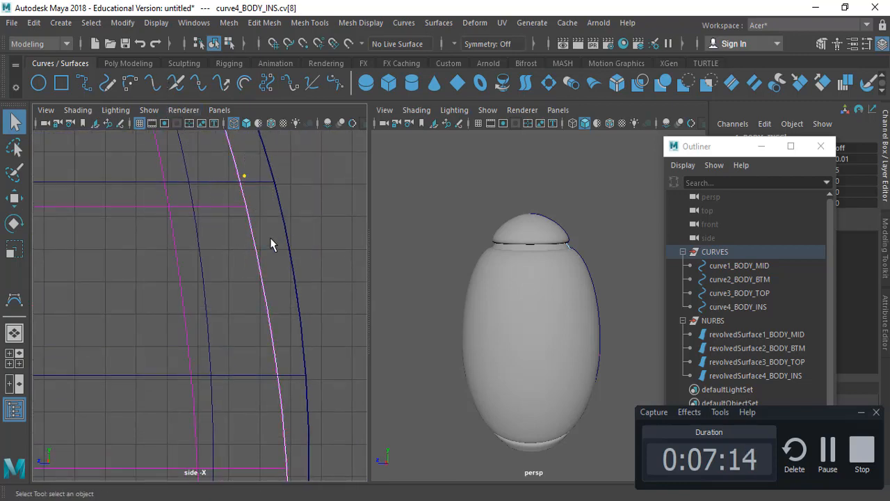
middle_click_drag(282, 380, 272, 304, "alt")
right_click_drag(272, 304, 132, 281, "alt")
key("w")
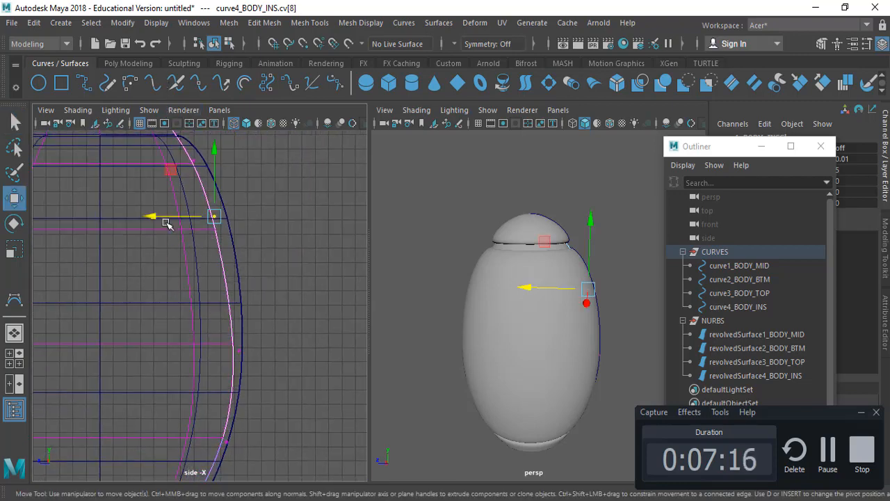
left_click_drag(165, 218, 174, 221)
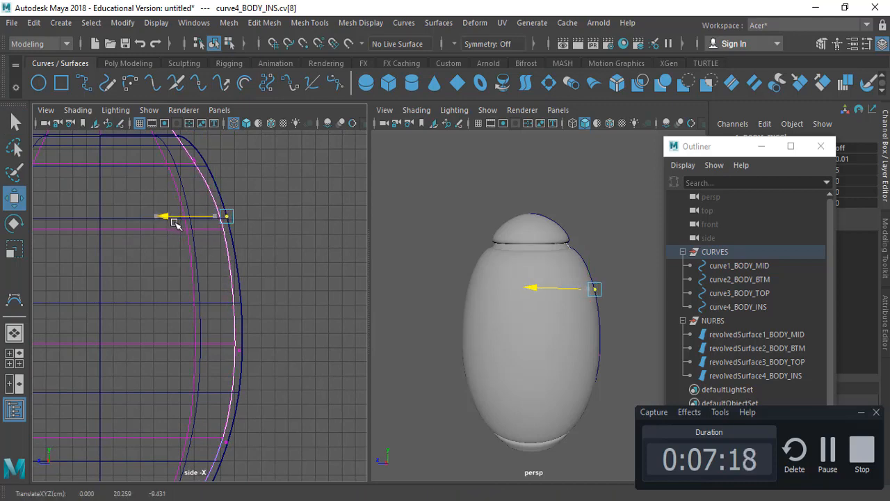
key("q")
Step: Select control vertex 9 of curve4_BODY_INS near the body's shoulder and reposition it upward and slightly inward
middle_click_drag(252, 183, 297, 296, "alt")
right_click_drag(261, 219, 261, 287, "alt")
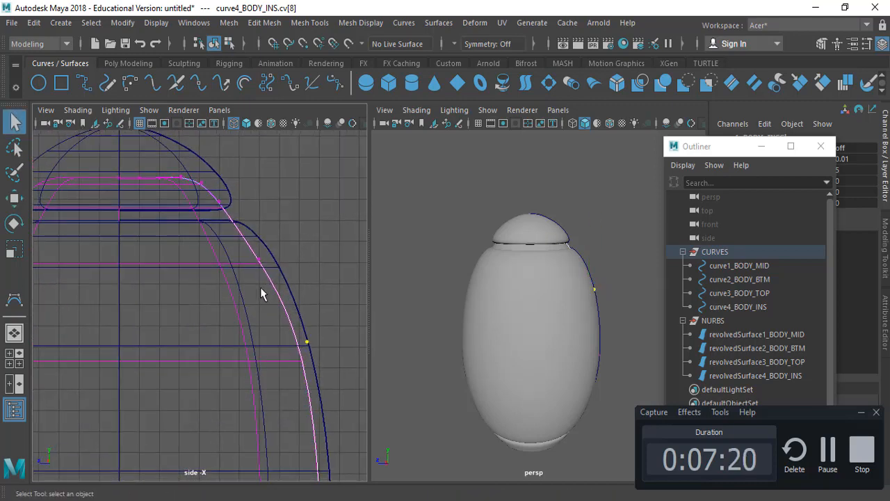
middle_click_drag(261, 294, 262, 303, "alt")
left_click_drag(286, 298, 283, 291)
key("w")
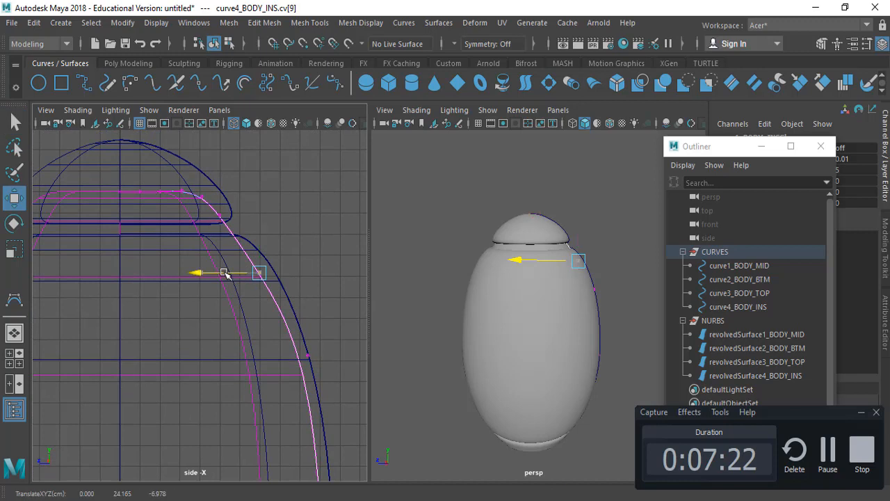
left_click_drag(224, 272, 230, 273)
key("q")
middle_click_drag(191, 228, 226, 272, "alt")
key("w")
left_click_drag(298, 321, 287, 299)
key("q")
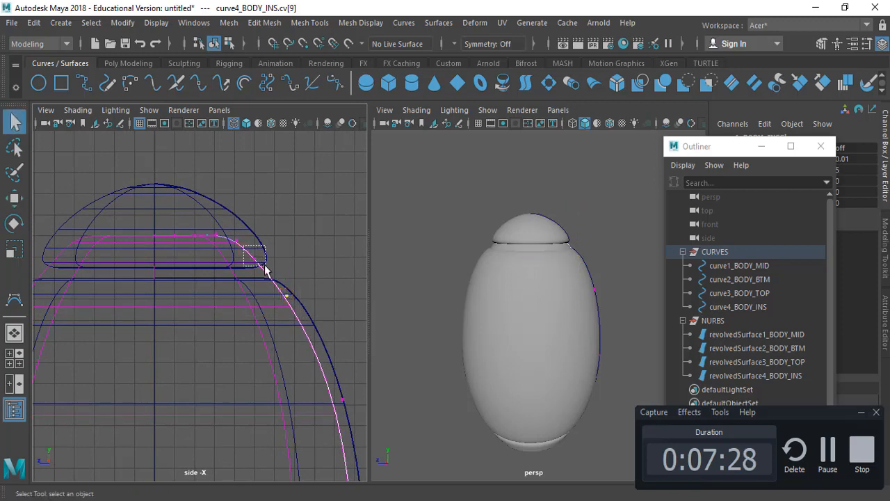
Step: Move control vertex 10 of curve4_BODY_INS slightly up and inward, and shift control vertices 11 to 14 inward along Z
key("w")
left_click_drag(266, 267, 252, 256)
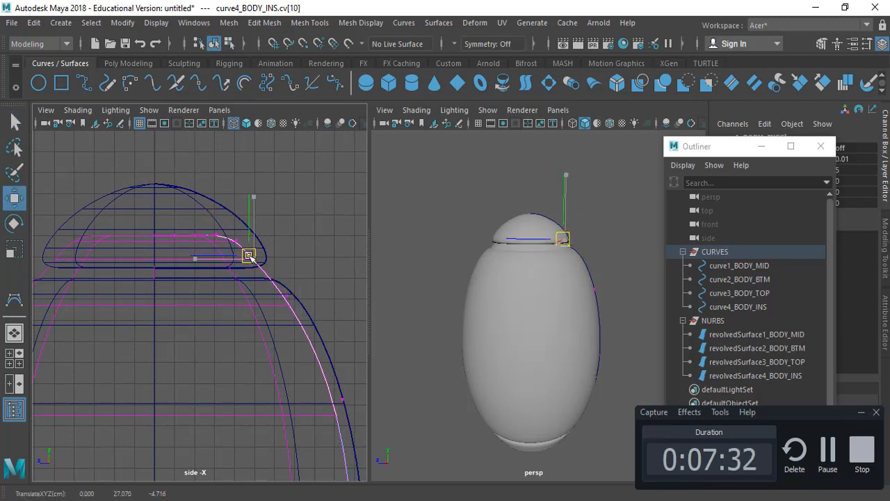
key("q")
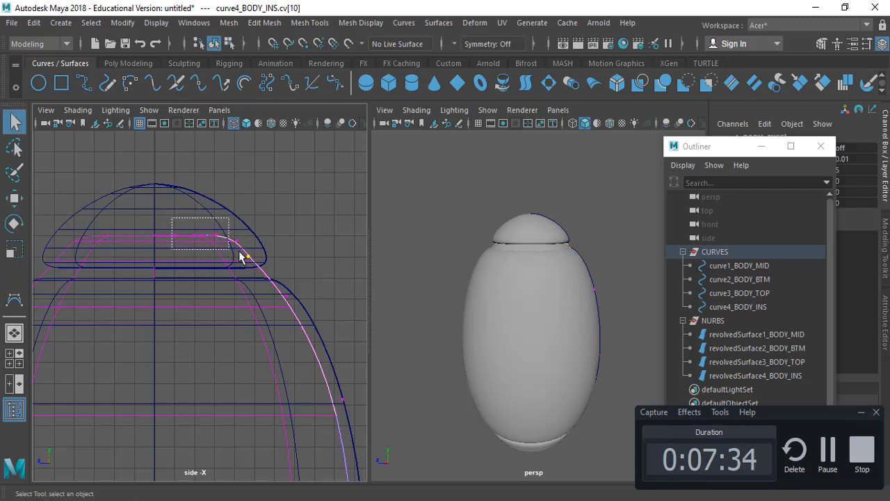
mouse_move(239, 256)
left_mouse_down()
mouse_move(249, 256)
mouse_move(230, 244)
left_mouse_up()
key("w")
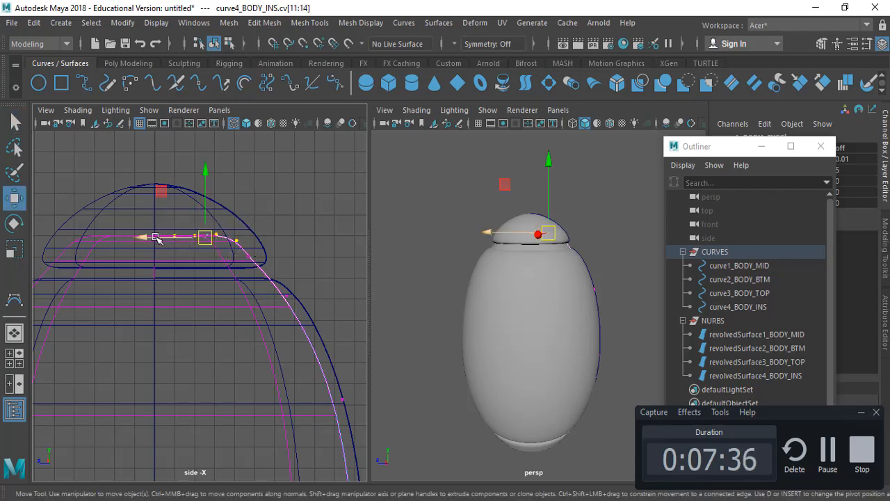
left_click_drag(156, 237, 151, 238)
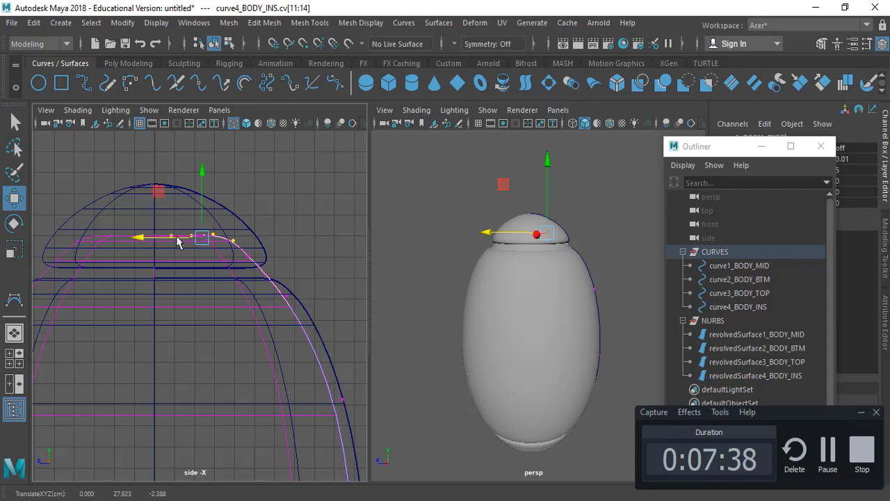
key("q")
Step: Select curve3_BODY_TOP and lower the whole curve slightly to a Translate Y of -0.754
left_click(764, 293)
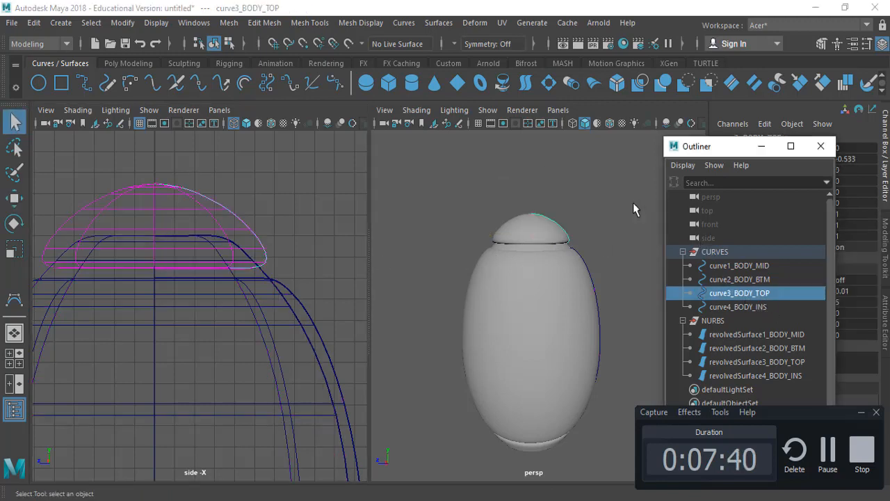
key("w")
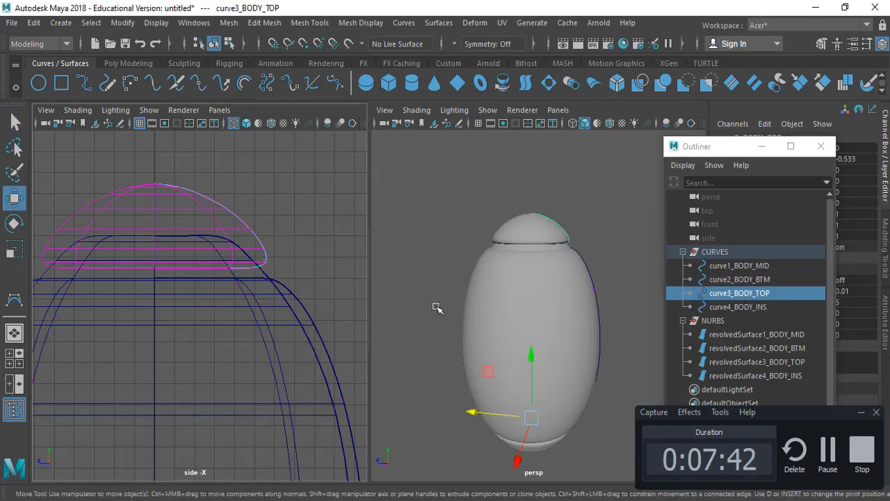
left_click_drag(533, 358, 534, 351)
key("q")
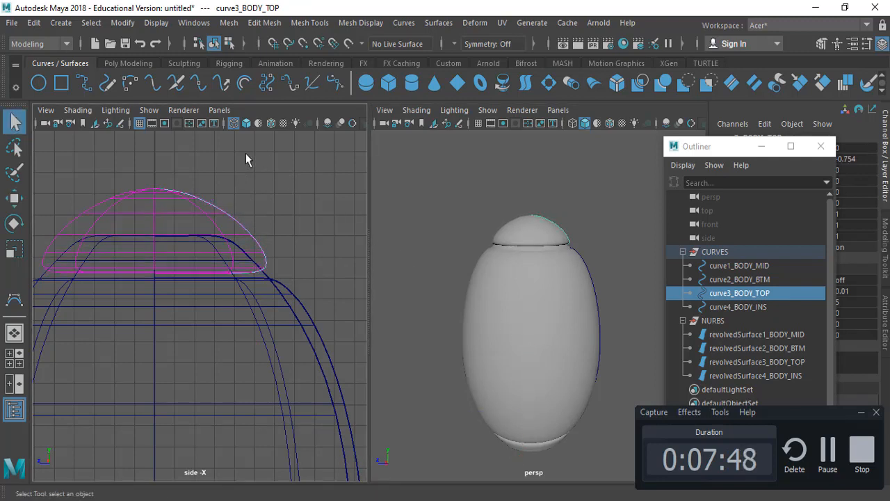
right_click_drag(202, 208, 119, 146)
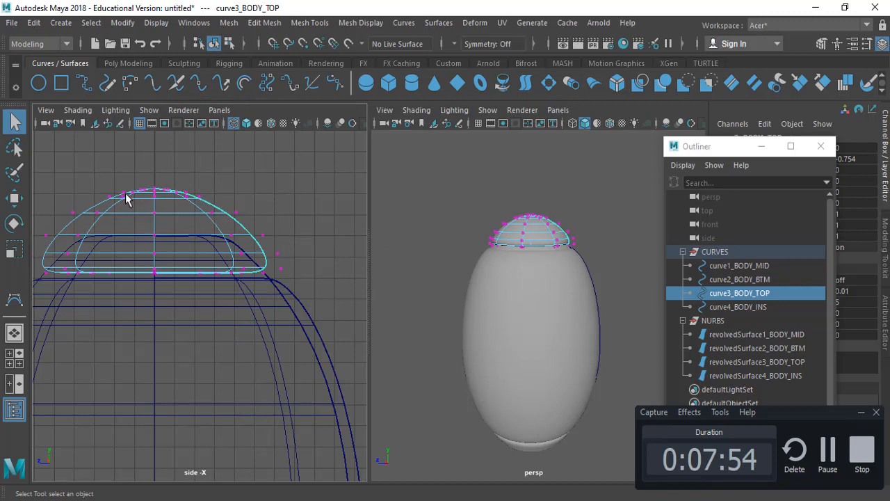
left_click(251, 185)
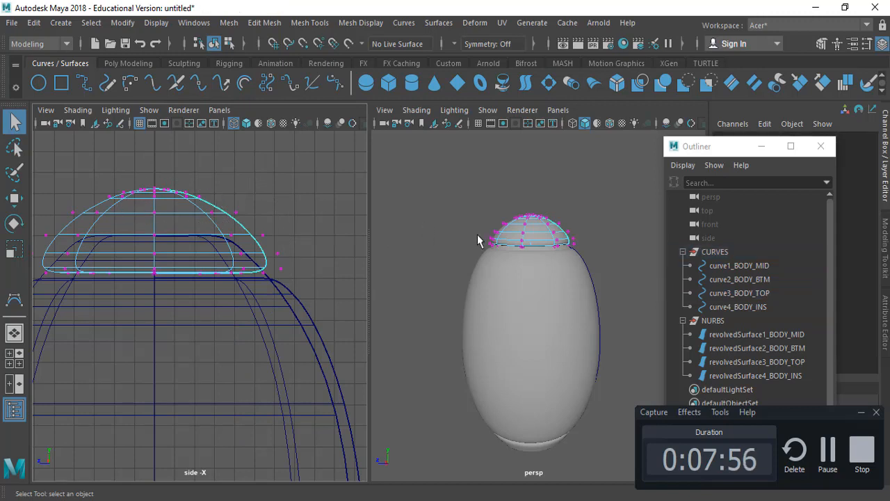
left_click(739, 266)
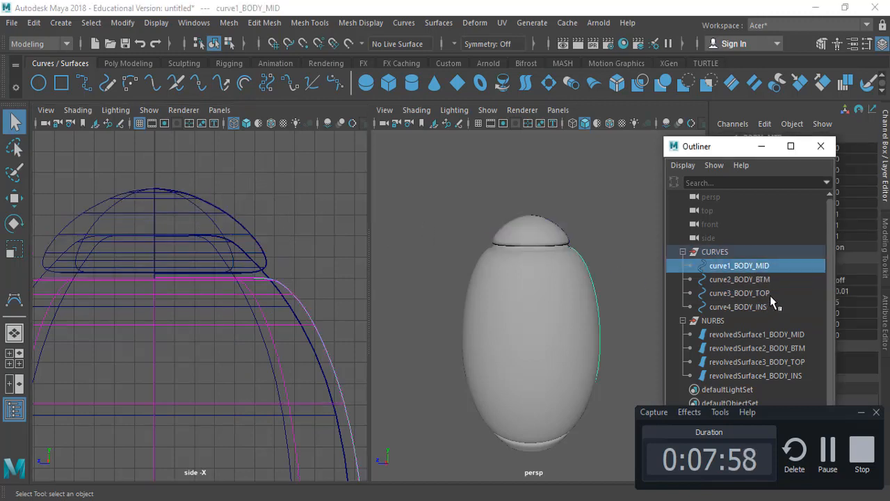
Step: Display the control vertices of curve3_BODY_TOP, select vertices 1 to 9, and move them slightly outward along Z to widen the cap
left_click(768, 293)
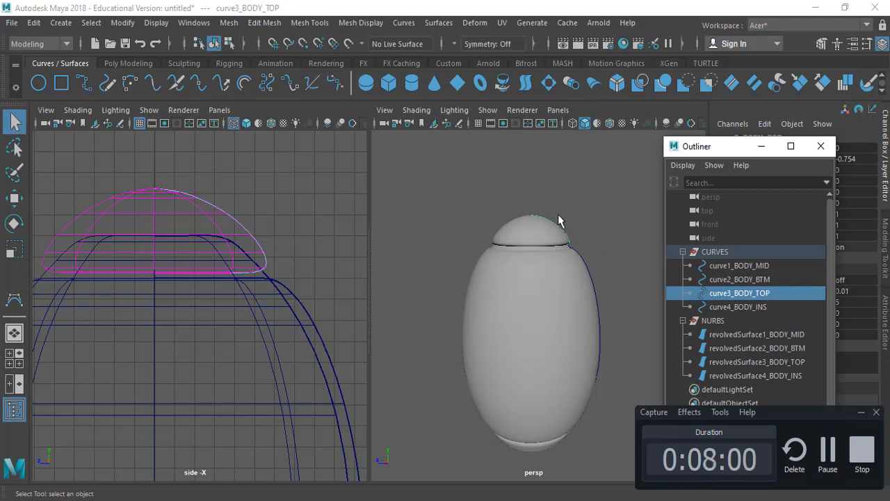
right_click(561, 161)
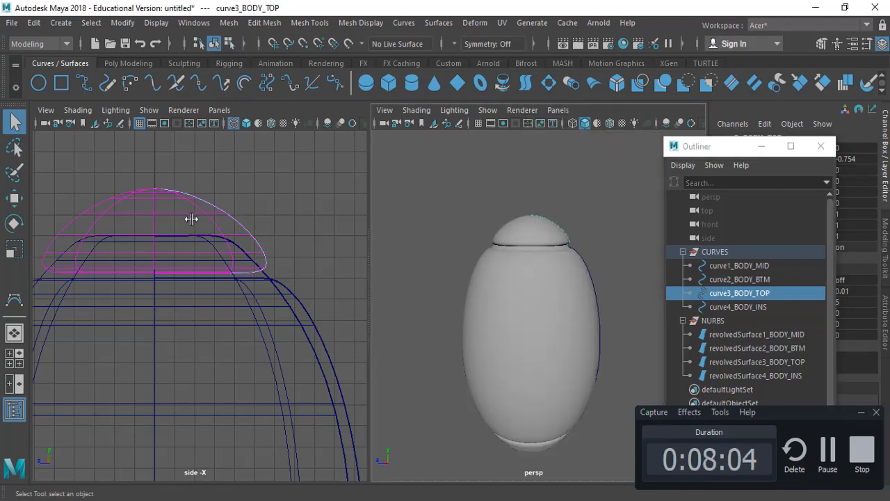
right_click_drag(470, 171, 359, 157)
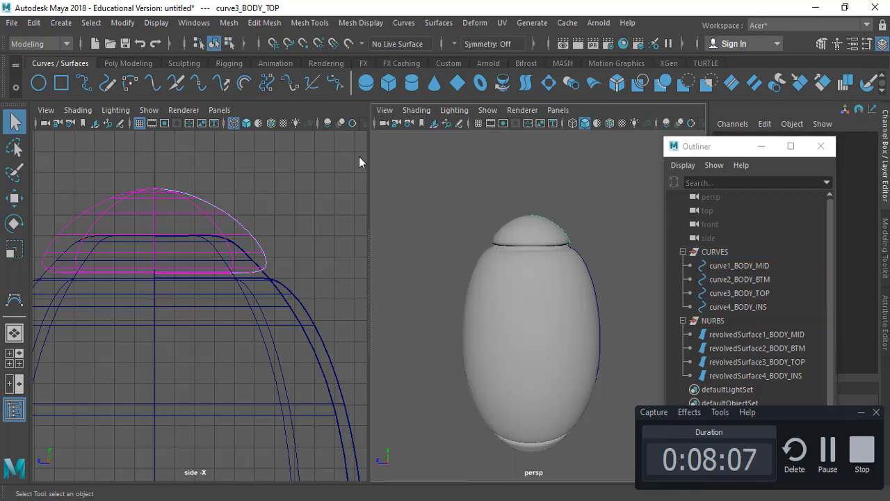
left_click(181, 192)
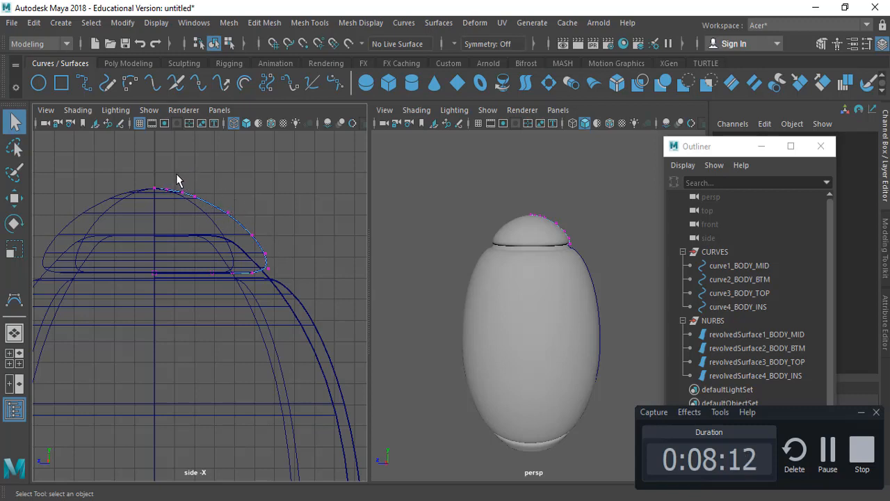
left_click_drag(176, 173, 345, 280)
key("w")
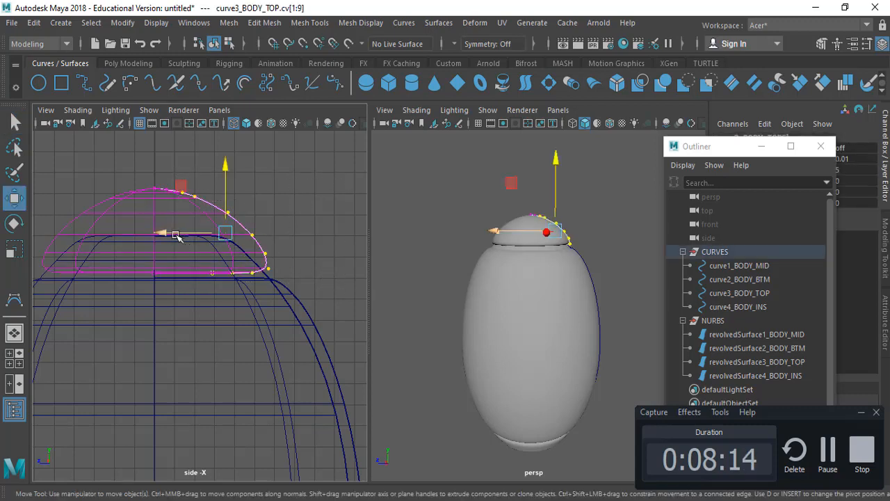
left_click_drag(176, 237, 177, 237)
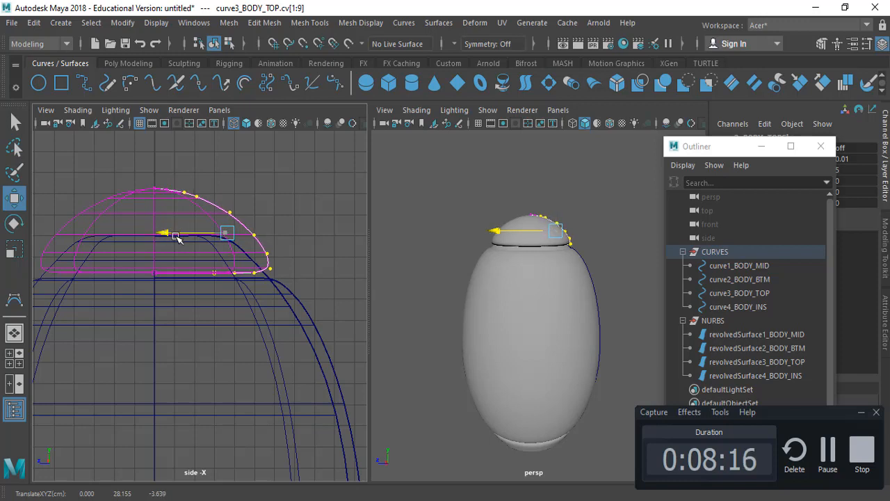
key("q")
Step: Display the control vertices of curve1_BODY_MID and move vertex 11 at the body's upper corner slightly outward along Z
mouse_move(531, 278)
left_mouse_down("alt")
mouse_move(533, 264)
mouse_move(518, 270)
left_mouse_up("alt")
middle_click_drag(285, 309, 290, 265, "alt")
left_click(763, 279)
left_click(739, 265)
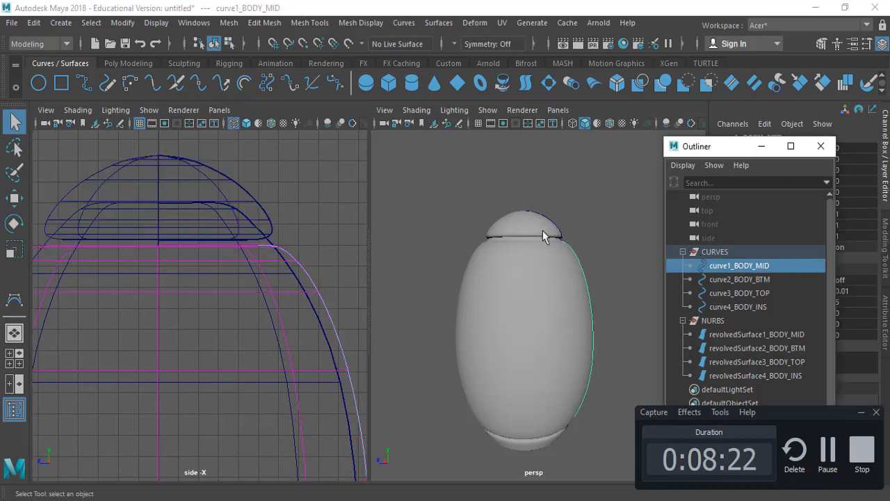
right_click_drag(418, 160, 356, 158)
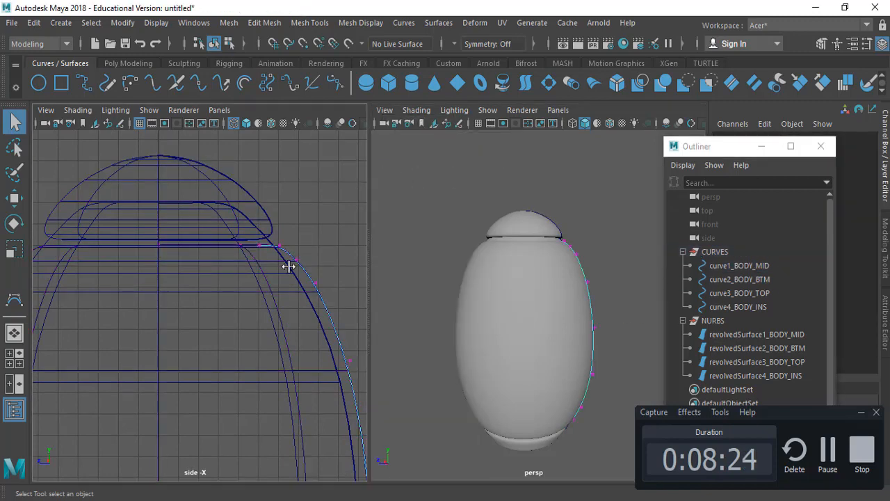
middle_click_drag(288, 267, 246, 225, "alt")
mouse_move(247, 225)
right_mouse_down("alt")
mouse_move(260, 232)
mouse_move(256, 252)
mouse_move(260, 225)
right_mouse_up("alt")
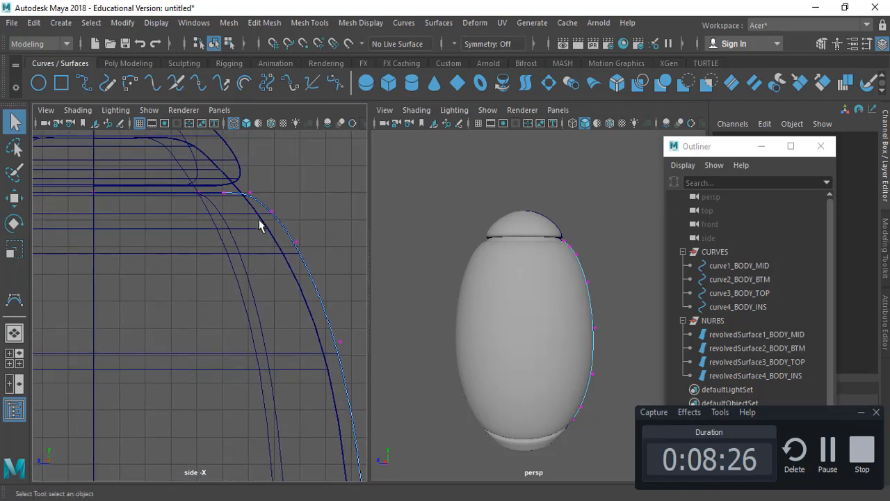
left_click_drag(311, 270, 304, 252)
left_click(250, 192)
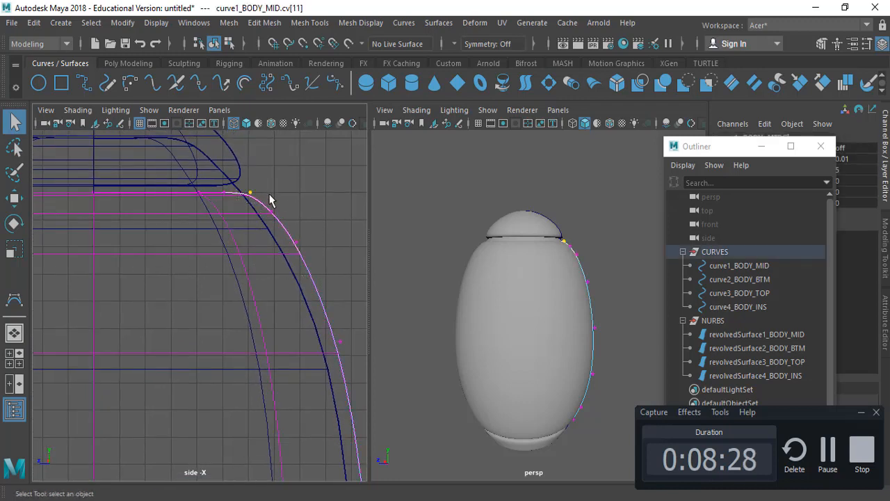
key("w")
left_click_drag(204, 194, 207, 196)
key("q")
middle_click_drag(285, 224, 264, 203, "alt")
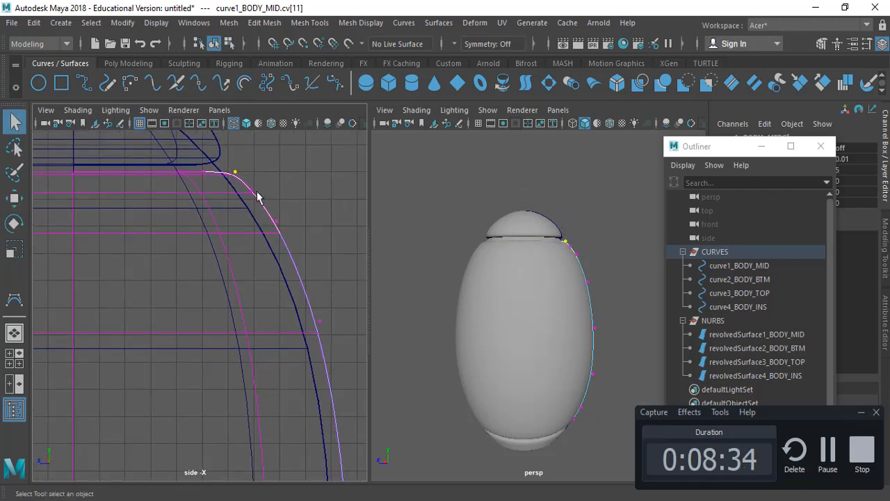
Step: Move control vertices 8 to 11 of curve1_BODY_MID slightly inward along Z, add vertices 12 and 13, and shift all six further inward
mouse_move(233, 166)
left_mouse_down()
mouse_move(308, 258)
mouse_move(341, 327)
left_mouse_up()
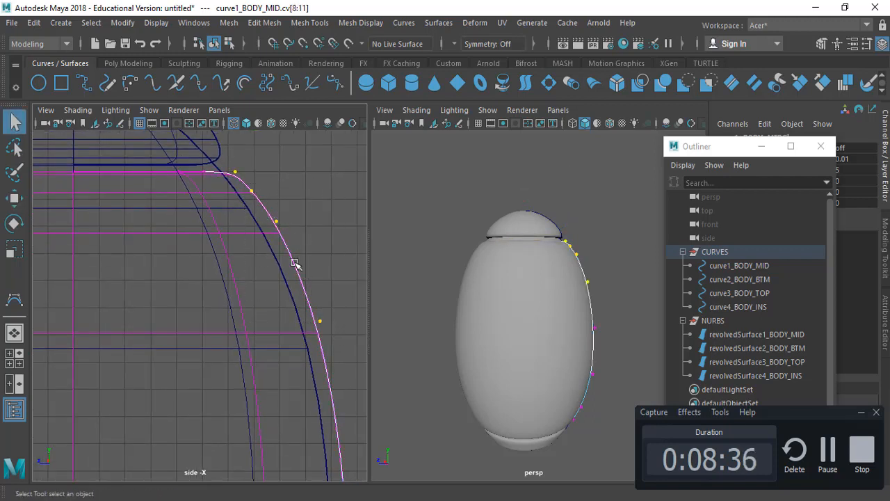
key("w")
left_click_drag(232, 247, 230, 247)
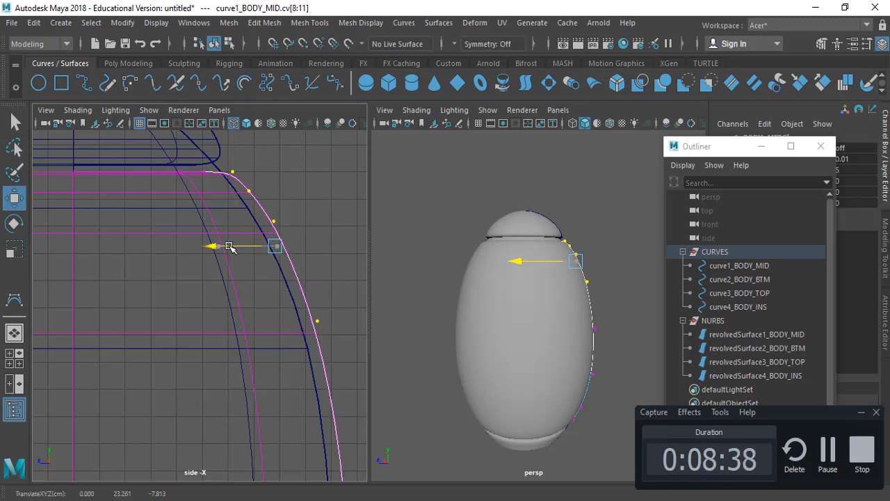
key("q")
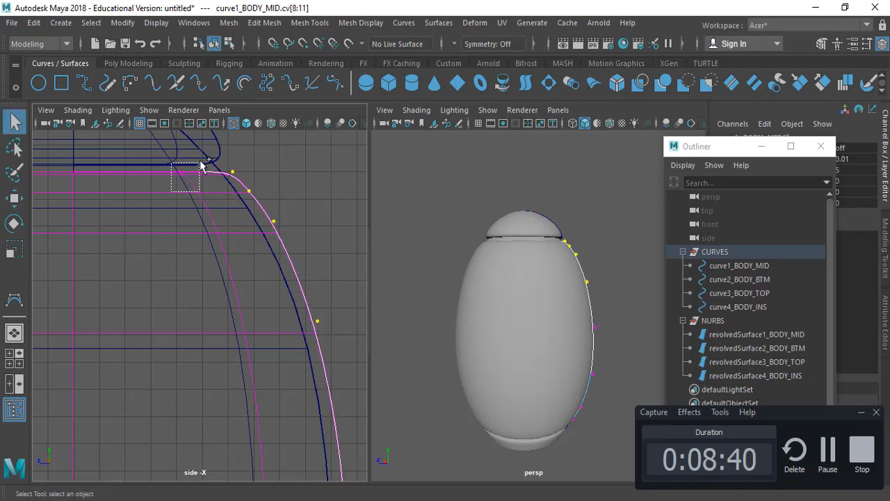
left_click_drag(200, 164, 201, 165, "shift")
key("w")
left_click_drag(188, 250, 183, 252)
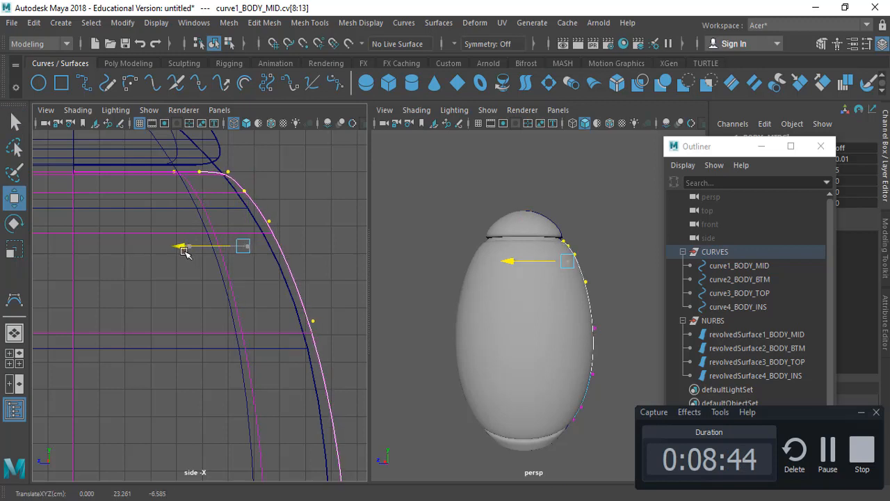
Step: Move control vertex 8 of curve1_BODY_MID slightly outward along Z, and shift vertex 9 slightly outward as well
key("q")
left_click_drag(274, 282, 325, 344)
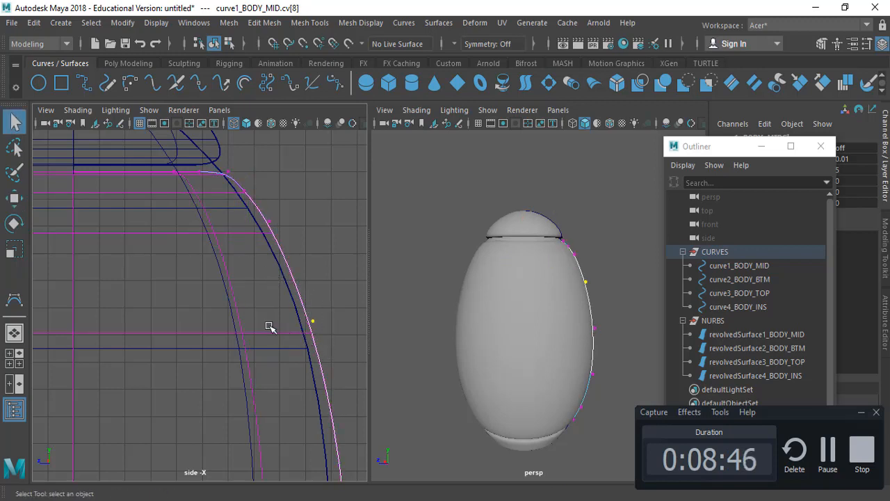
key("w")
left_click_drag(252, 320, 259, 322)
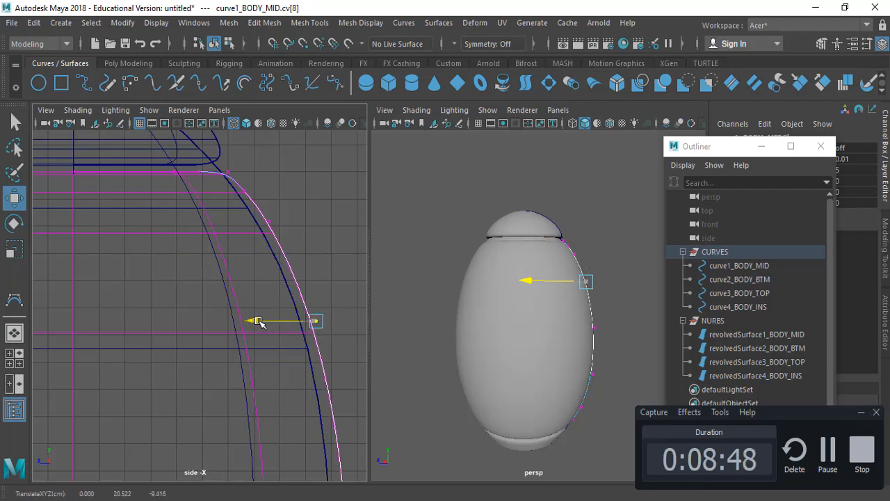
key("q")
key("w")
left_click_drag(285, 209, 215, 228)
key("q")
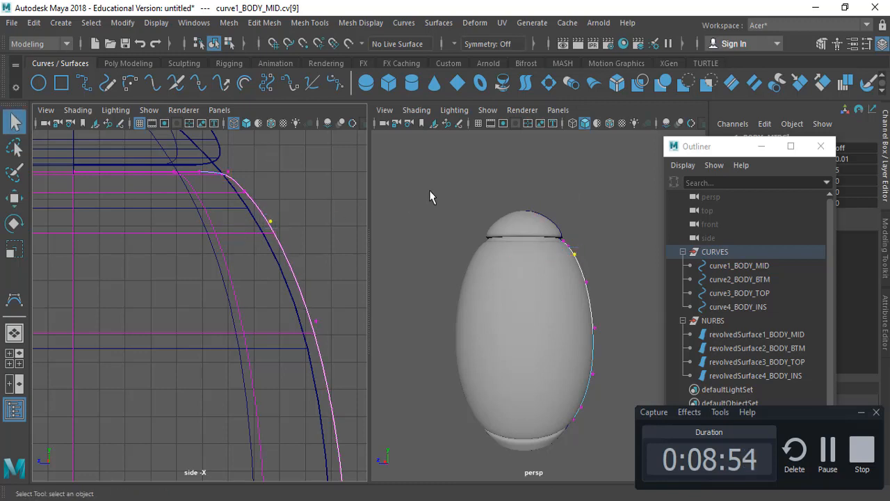
Step: Hide the CURVES group, clear the selection, and enlarge the perspective view to show the rocket body alone
left_click(464, 196)
left_click_drag(463, 196, 557, 224, "alt")
scroll(550, 256, "down", 3)
scroll(549, 257, "down", 2)
right_click_drag(556, 214, 620, 130)
left_click_drag(578, 213, 593, 210)
left_click_drag(546, 285, 519, 321, "alt")
left_click(720, 253)
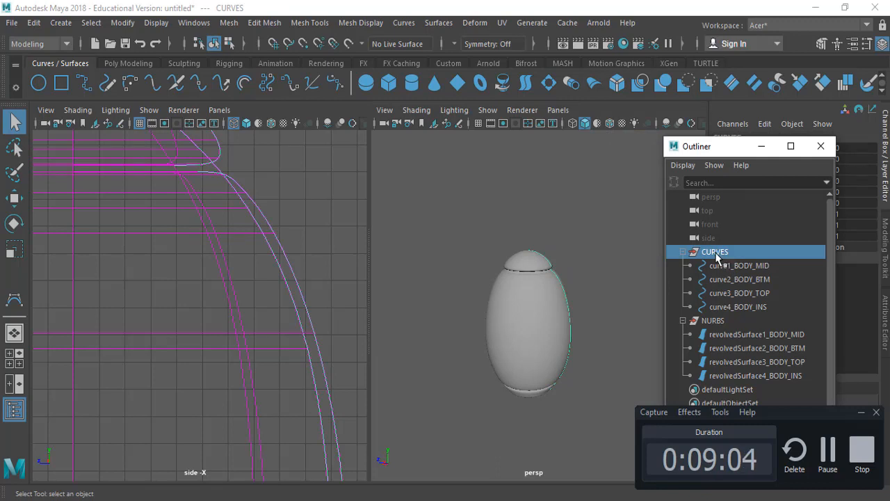
key("ctrl+h")
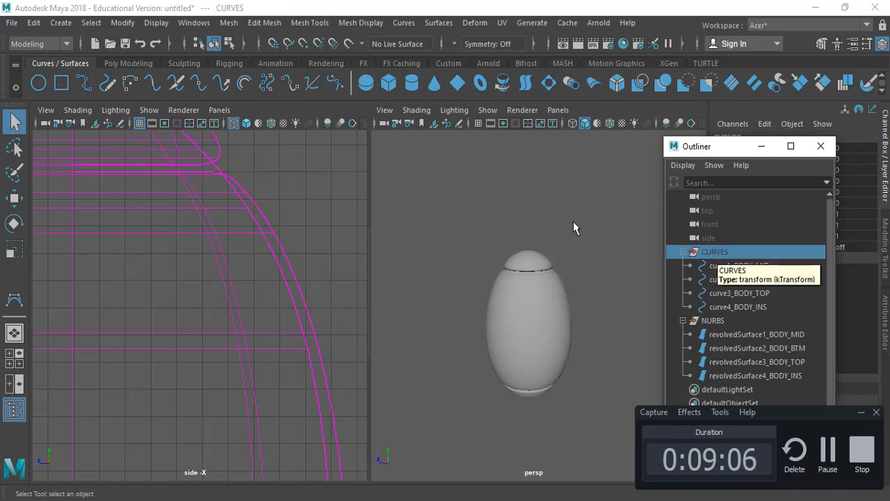
left_click(574, 244)
key("space")
left_click_drag(390, 320, 428, 258, "alt")
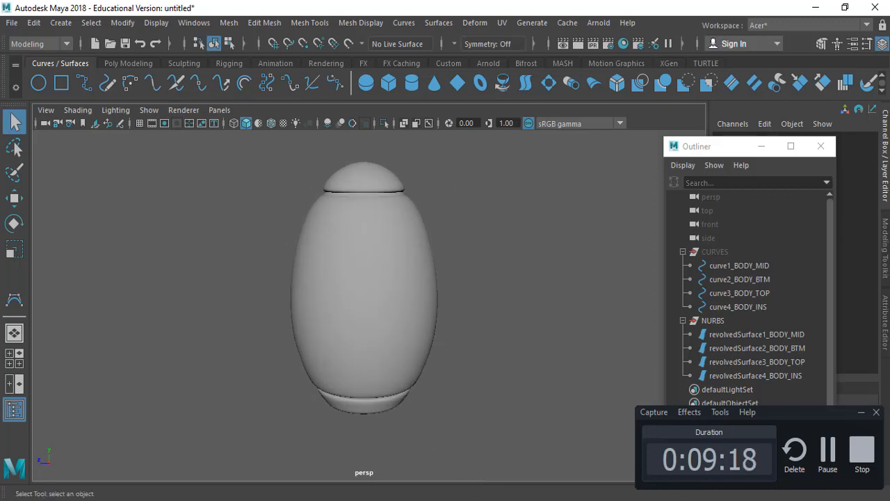
Step: Switch to Lab-Assignment-02.pdf in Adobe Acrobat and examine the reference rocket's body, fins, base and flames
mouse_move(487, 491)
left_click(513, 473)
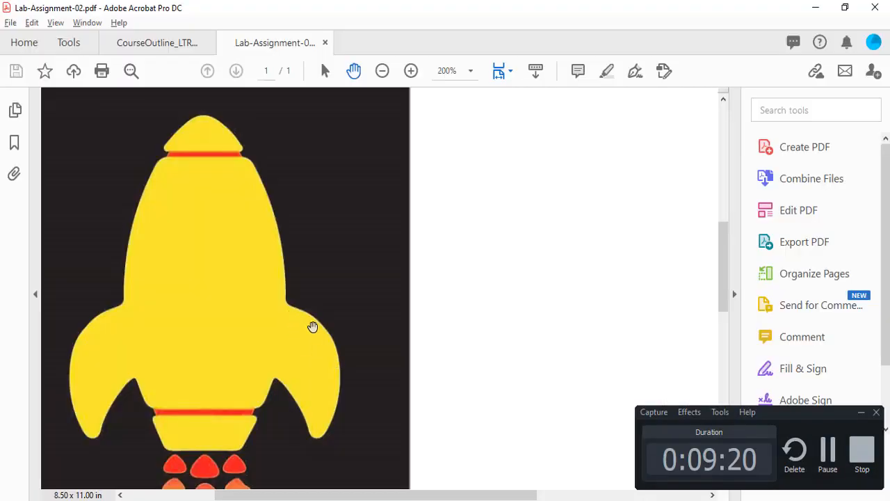
scroll(251, 395, "down", 2)
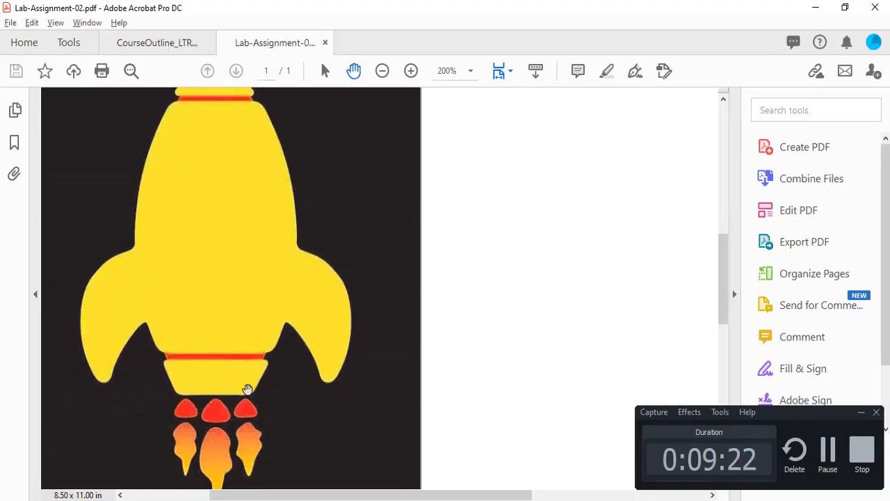